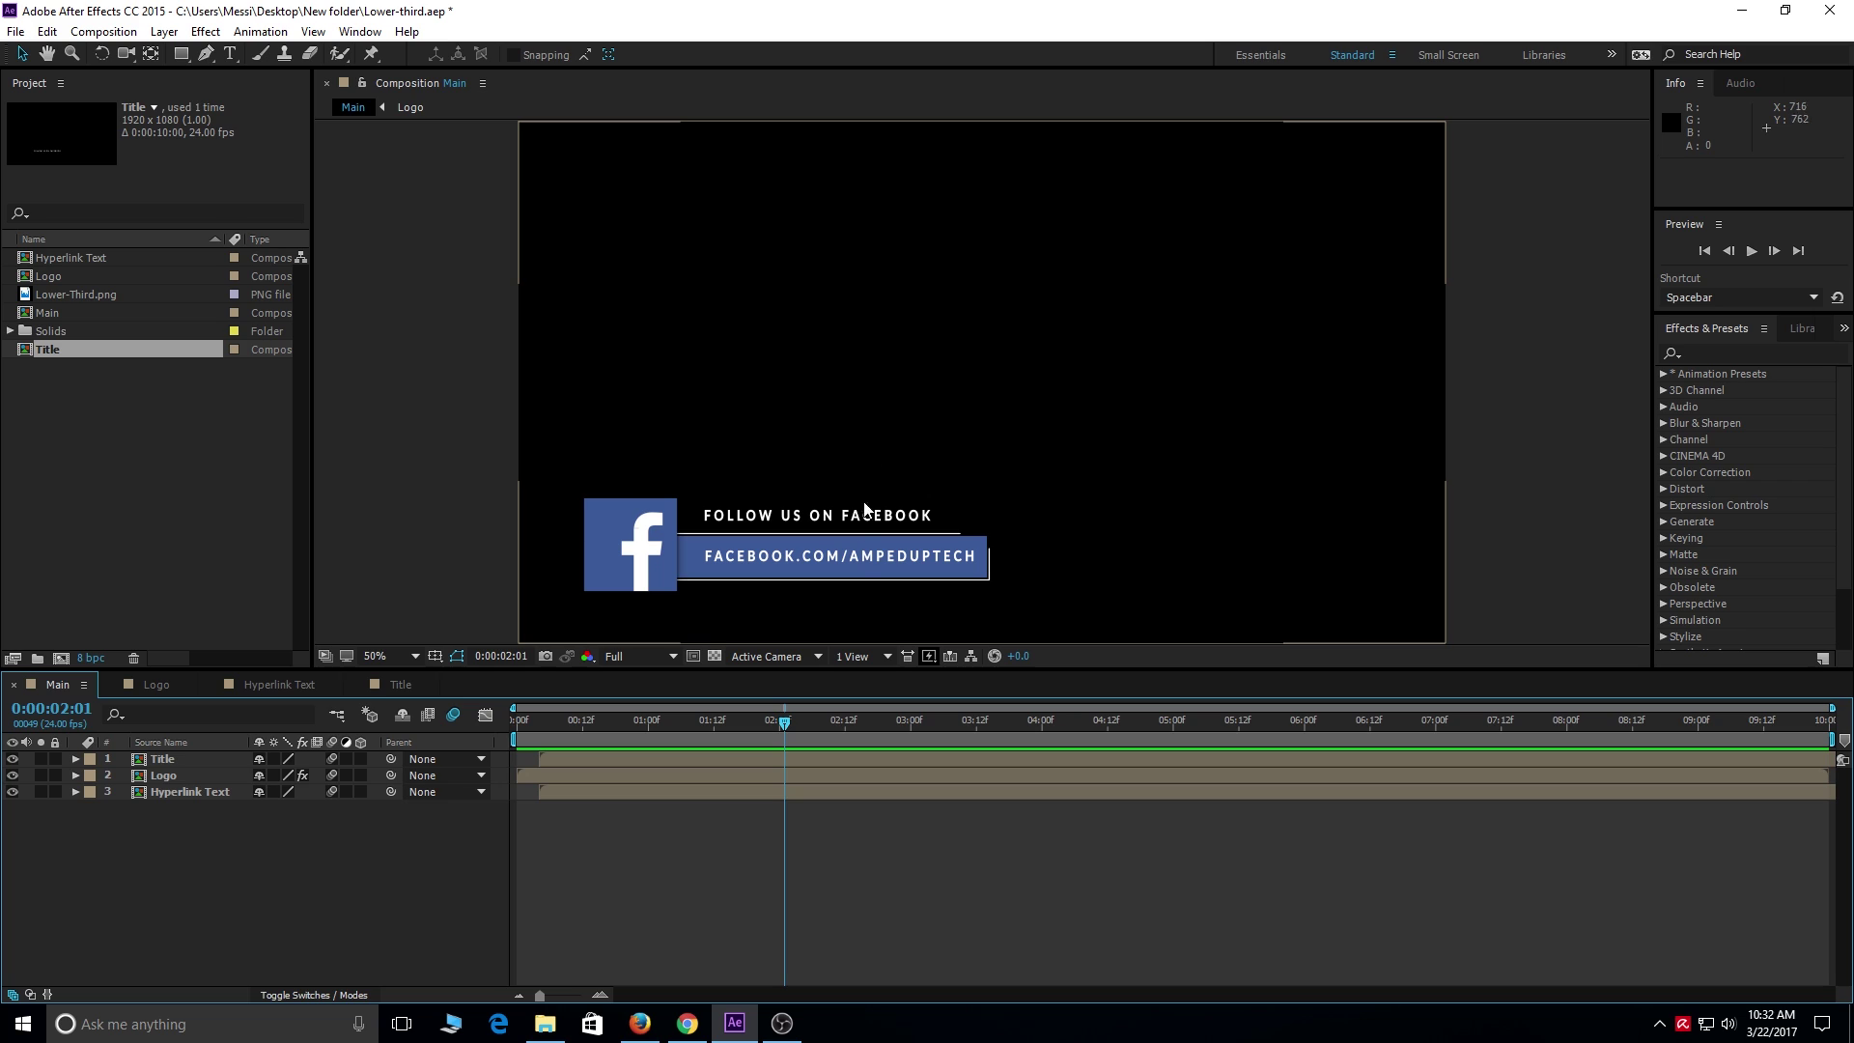
Preview the lower third animating in from the start of the composition
{"action": "left_click_drag", "start_coordinate": [785, 725], "coordinate": [525, 735]}
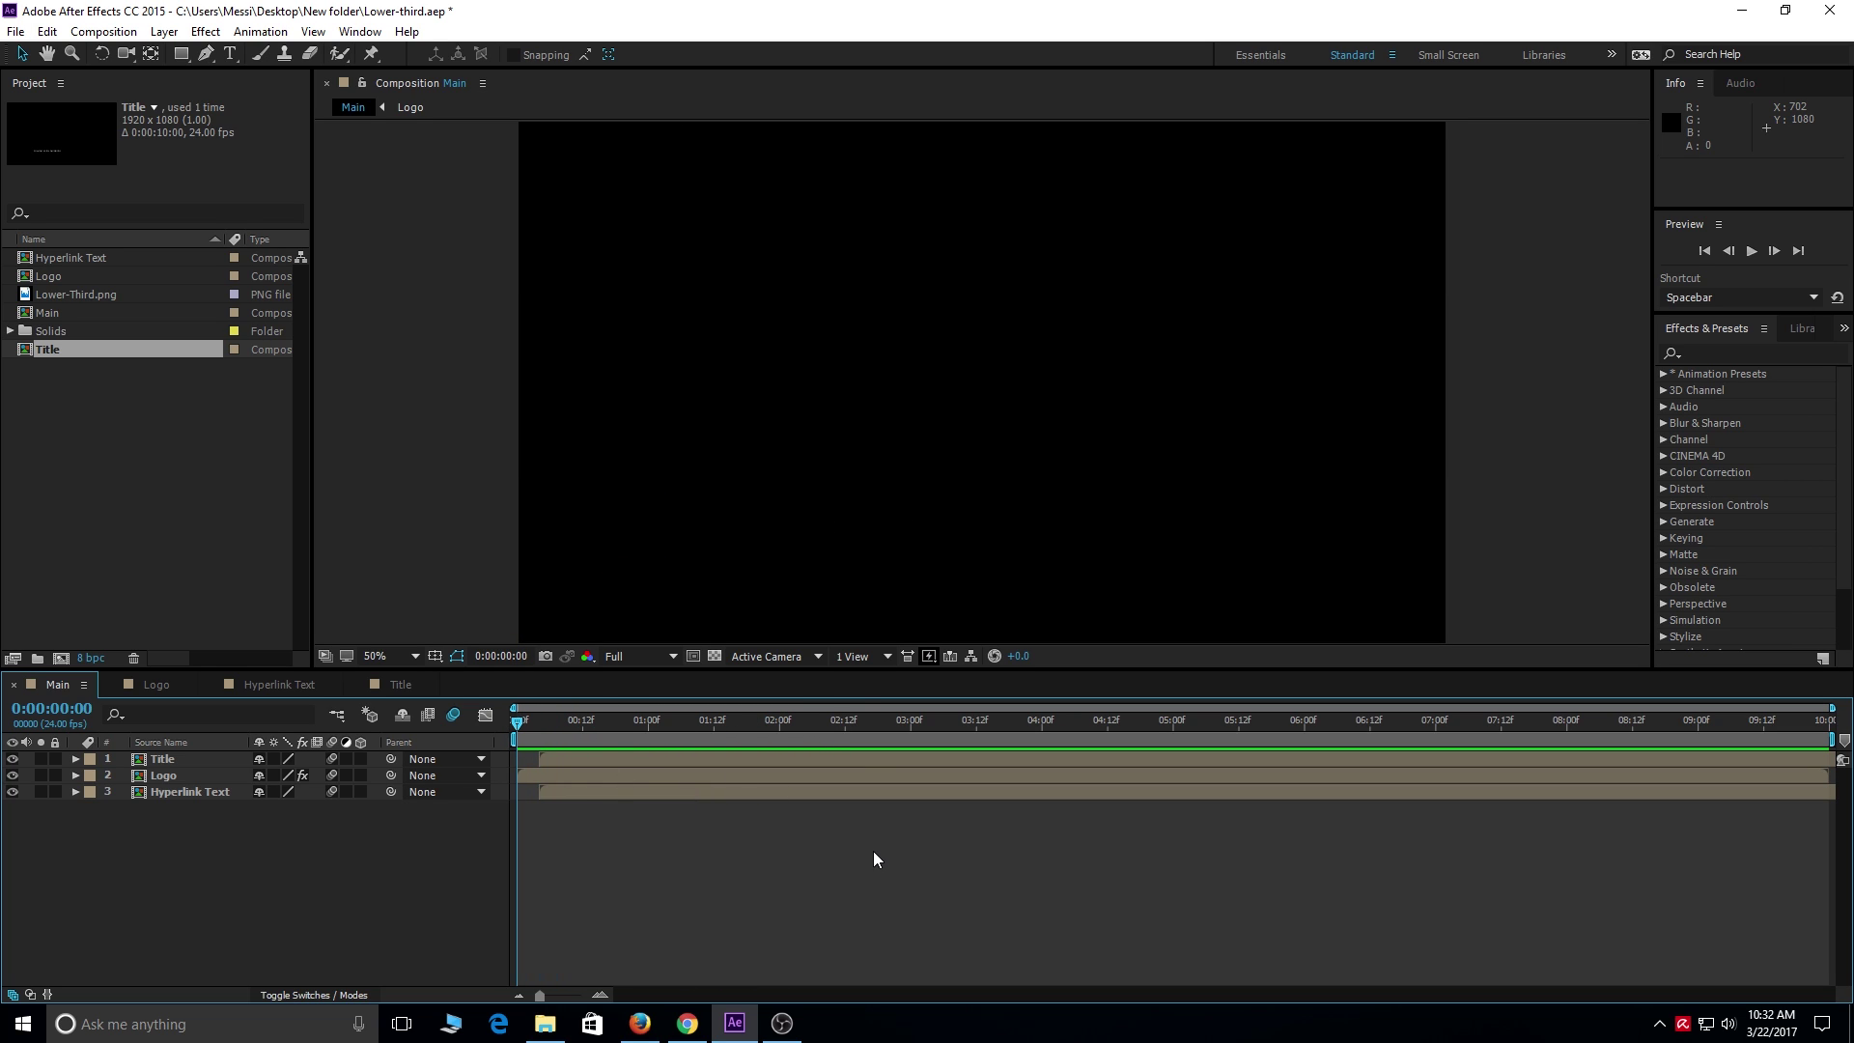
{"action": "key", "text": "space"}
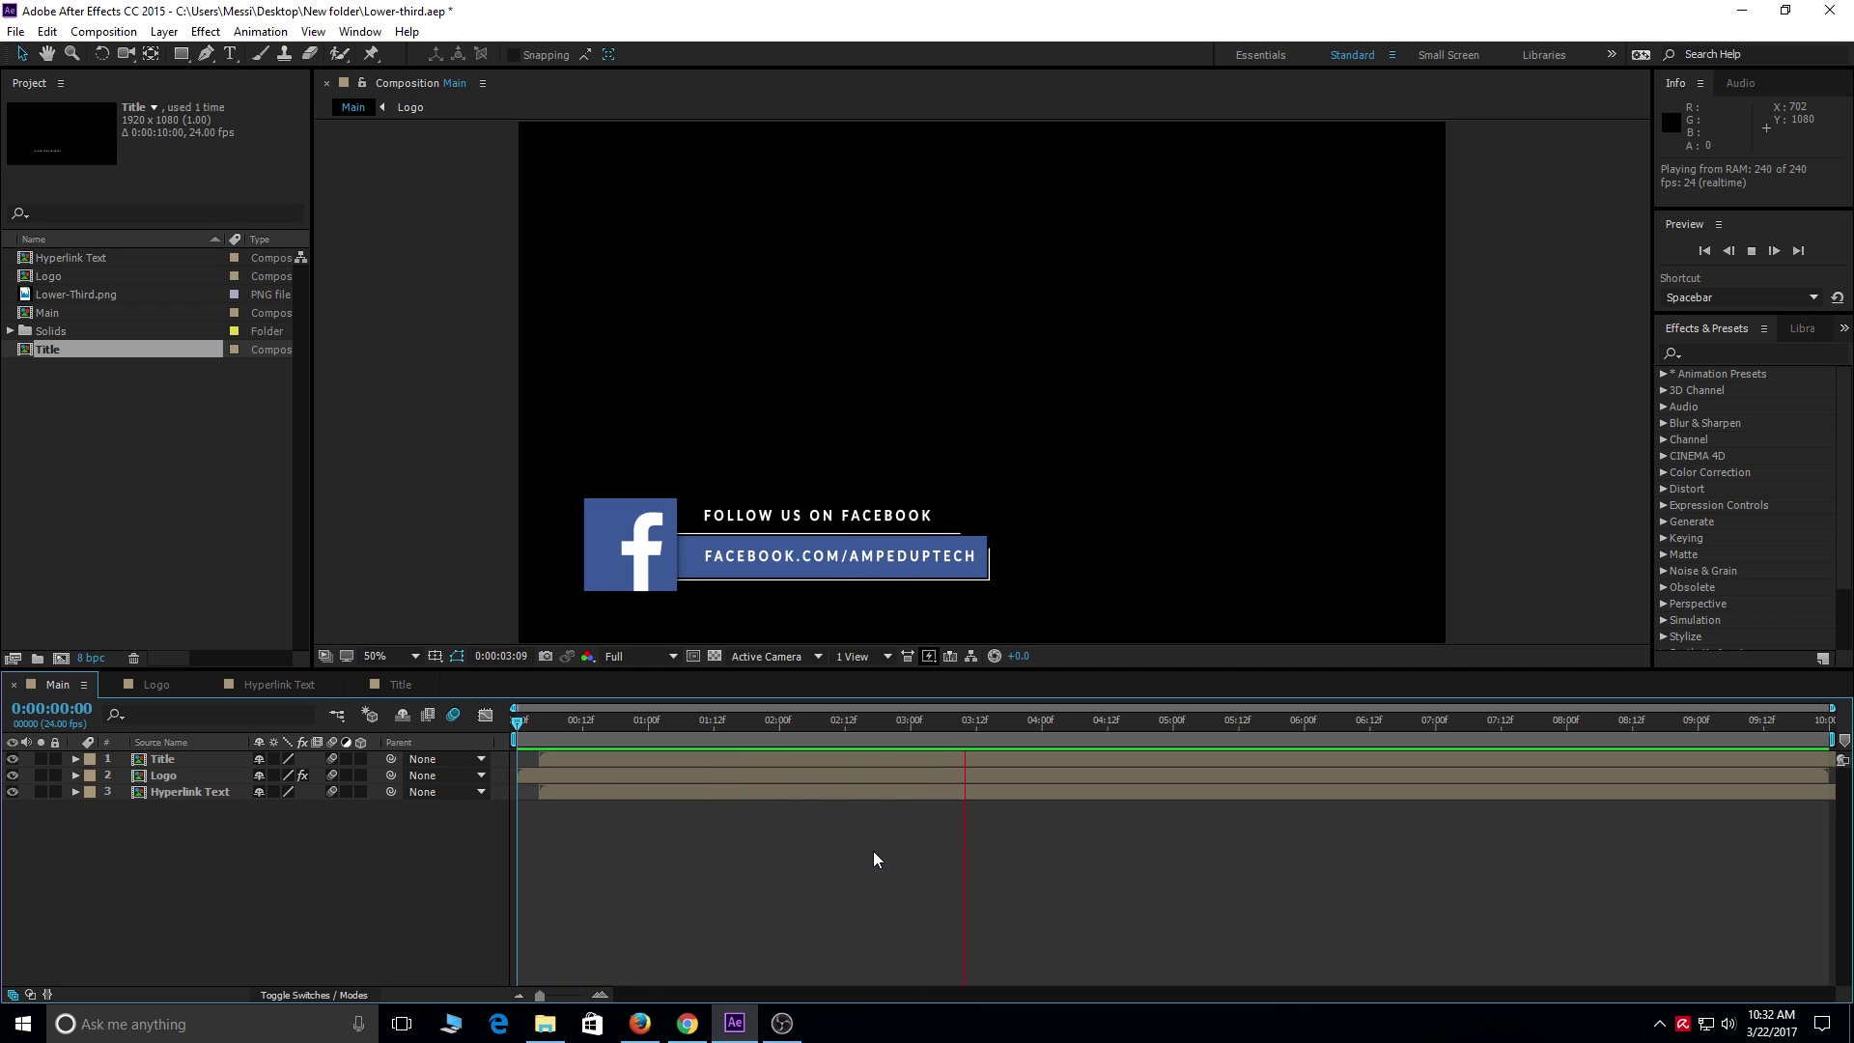
{"action": "key", "text": "space"}
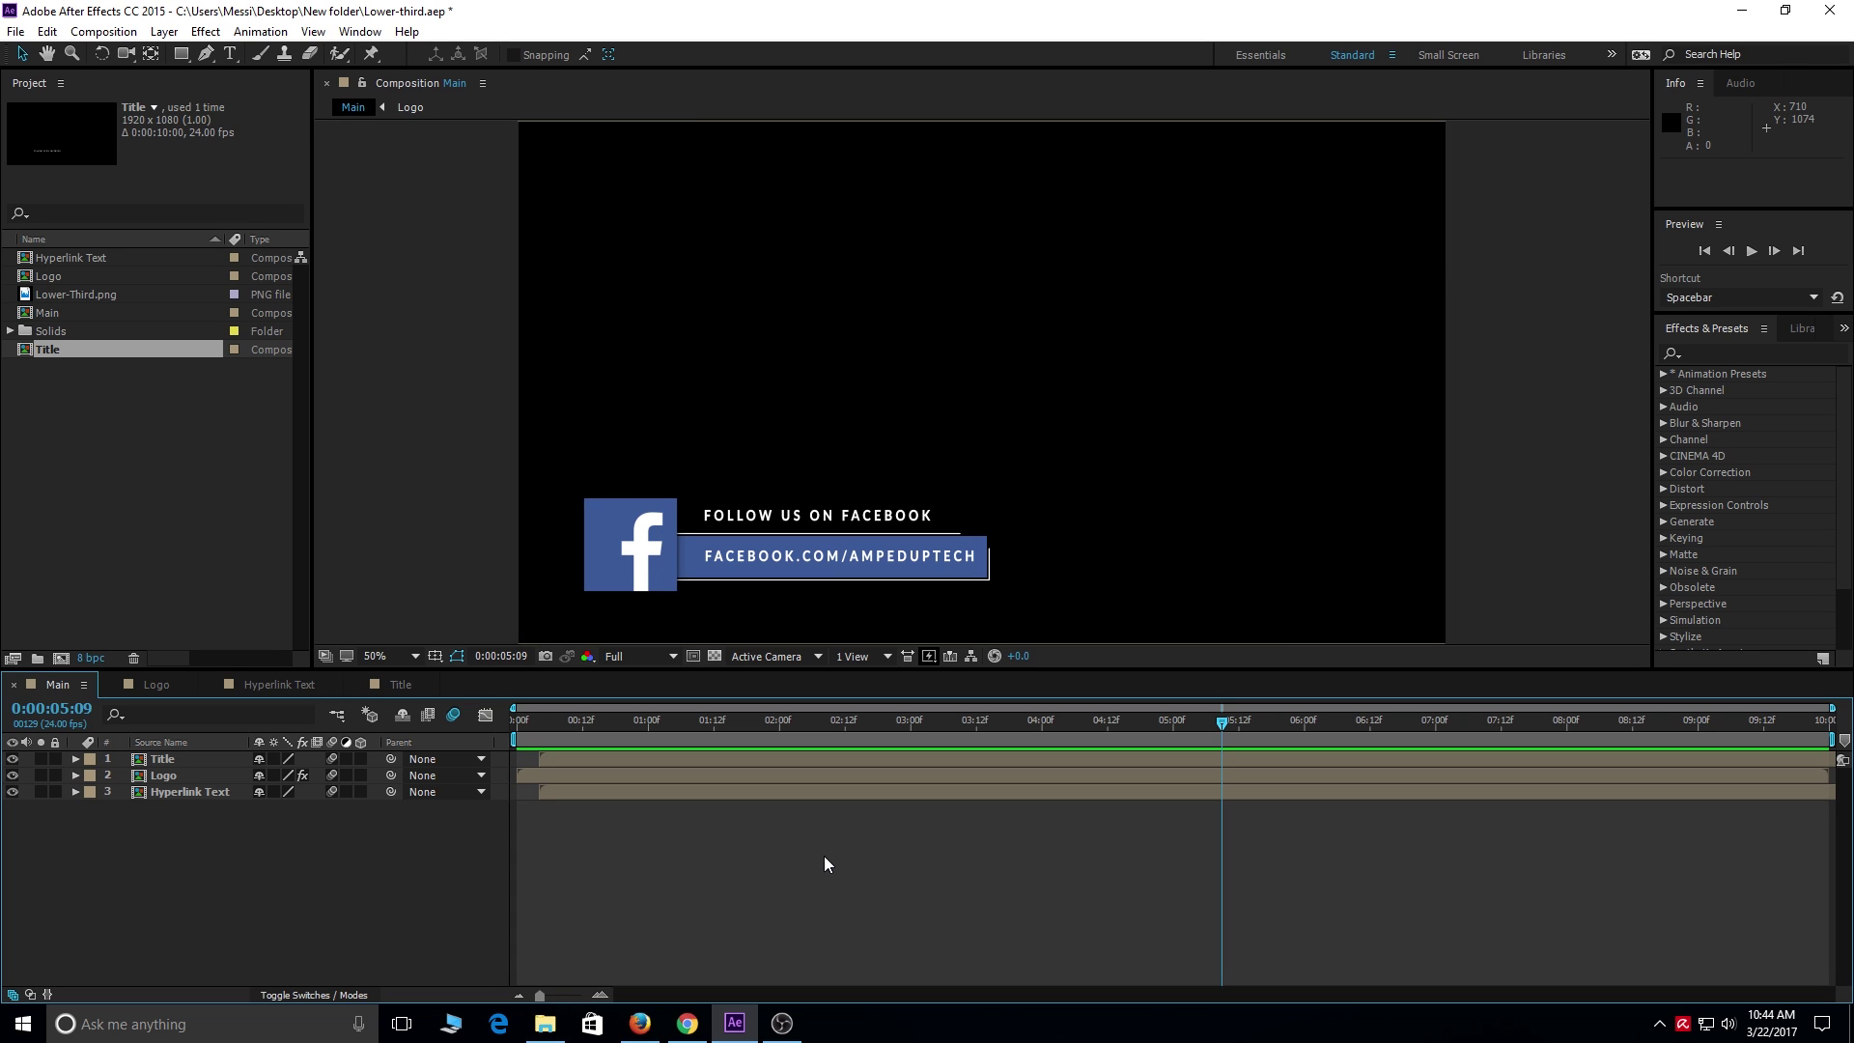
Pre-compose the Hyperlink Text, Logo and Title layers into Pre-comp 1, moving all attributes
{"action": "left_click", "coordinate": [773, 794]}
{"action": "left_click", "coordinate": [771, 777], "text": "shift"}
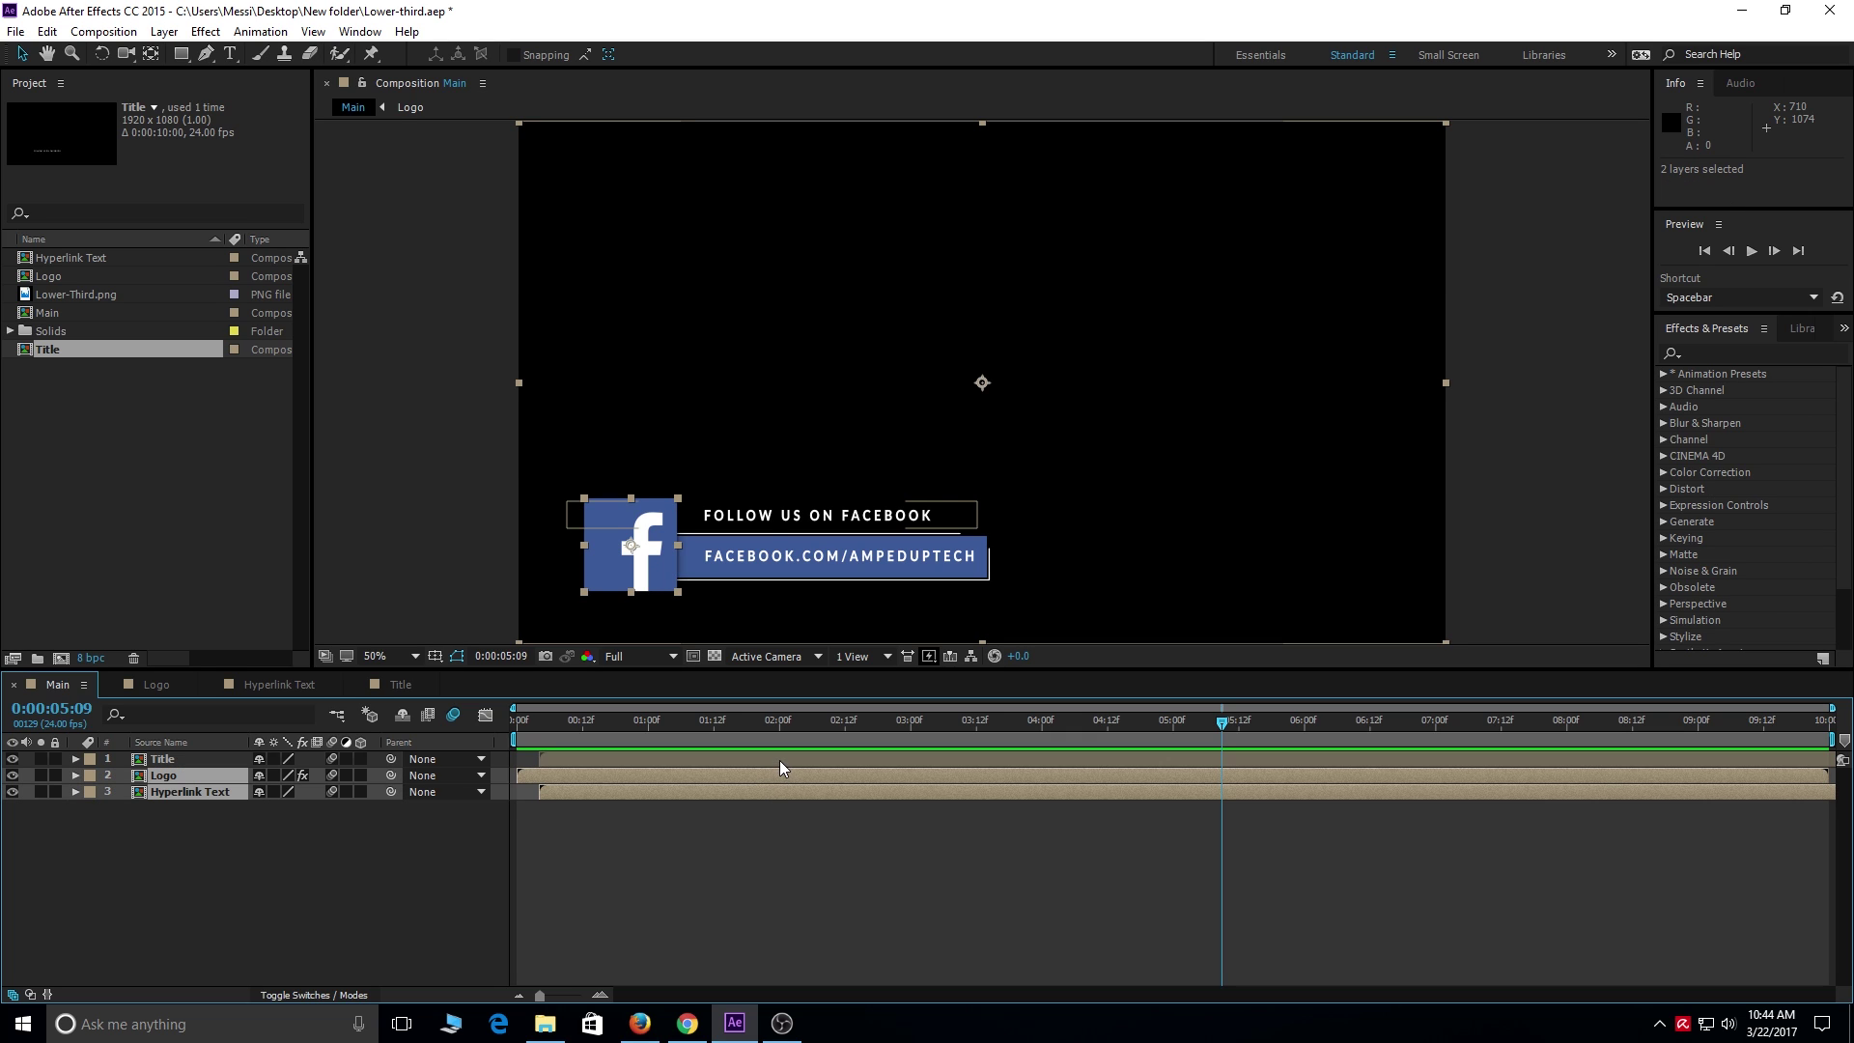
{"action": "left_click", "coordinate": [780, 761], "text": "shift"}
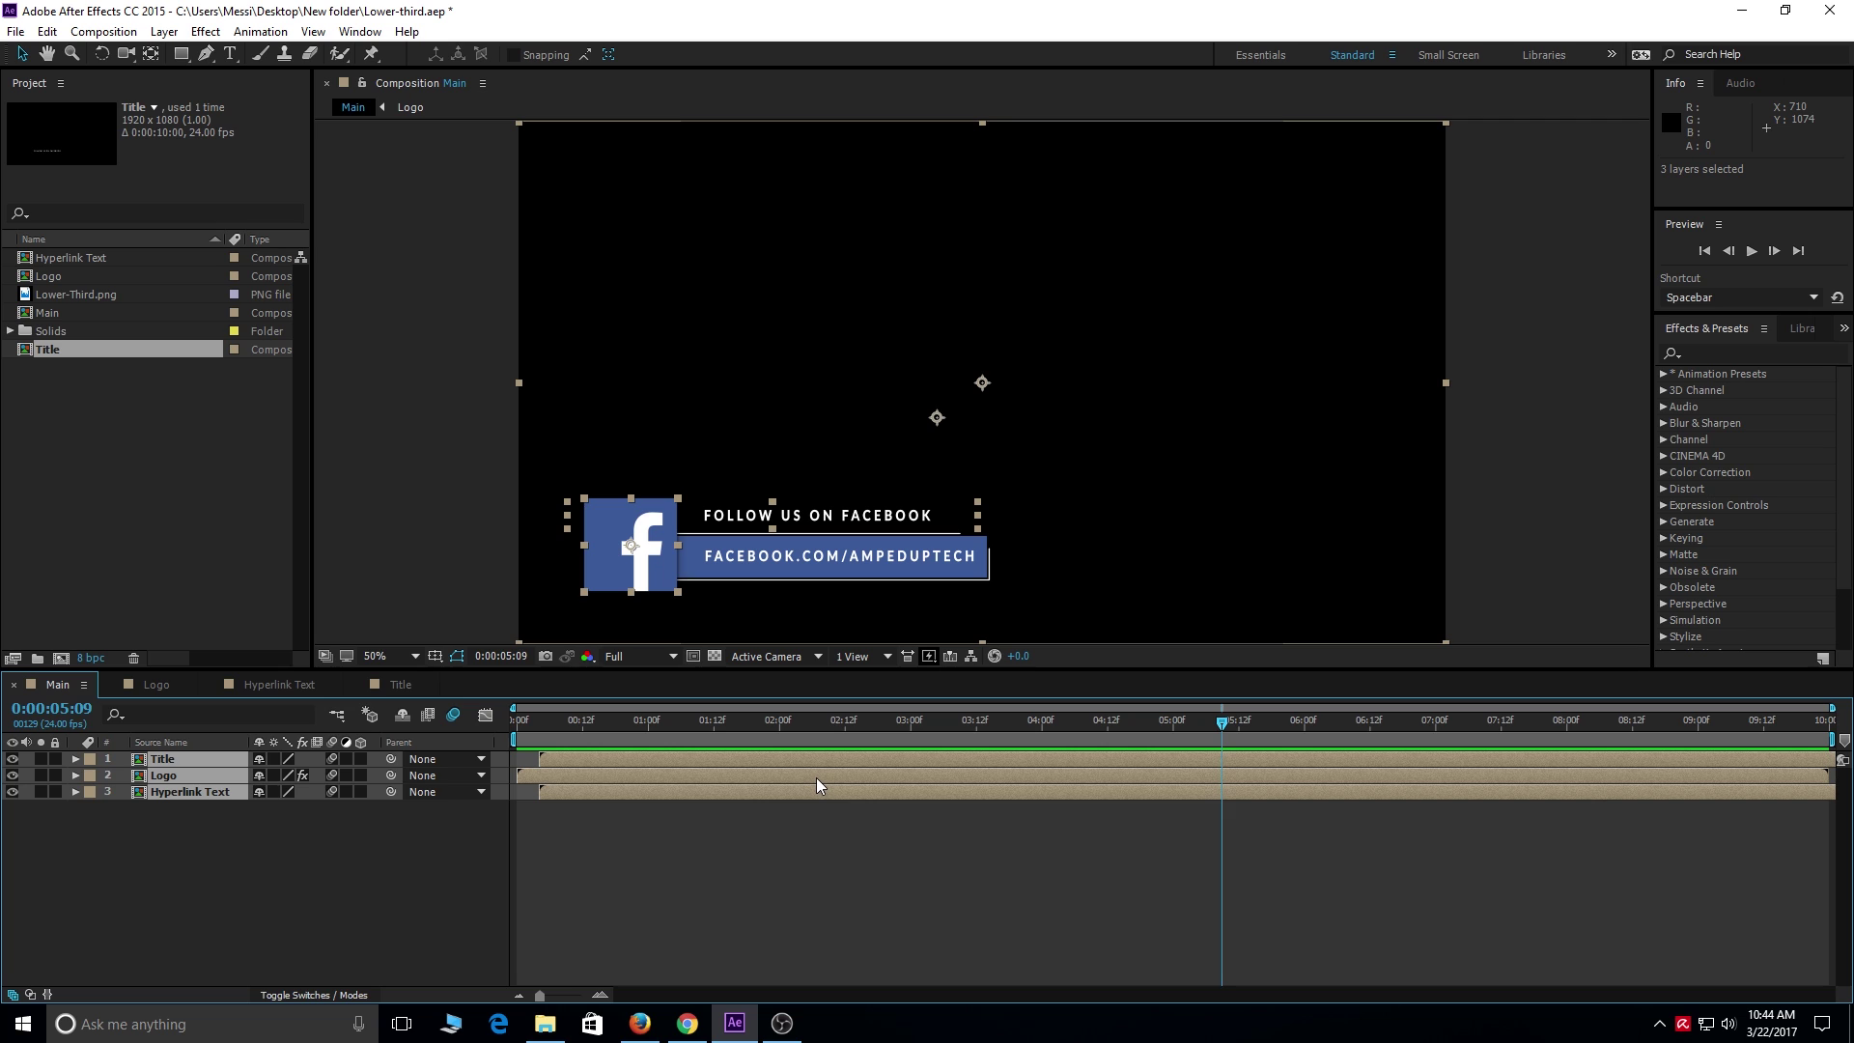
{"action": "right_click", "coordinate": [818, 784]}
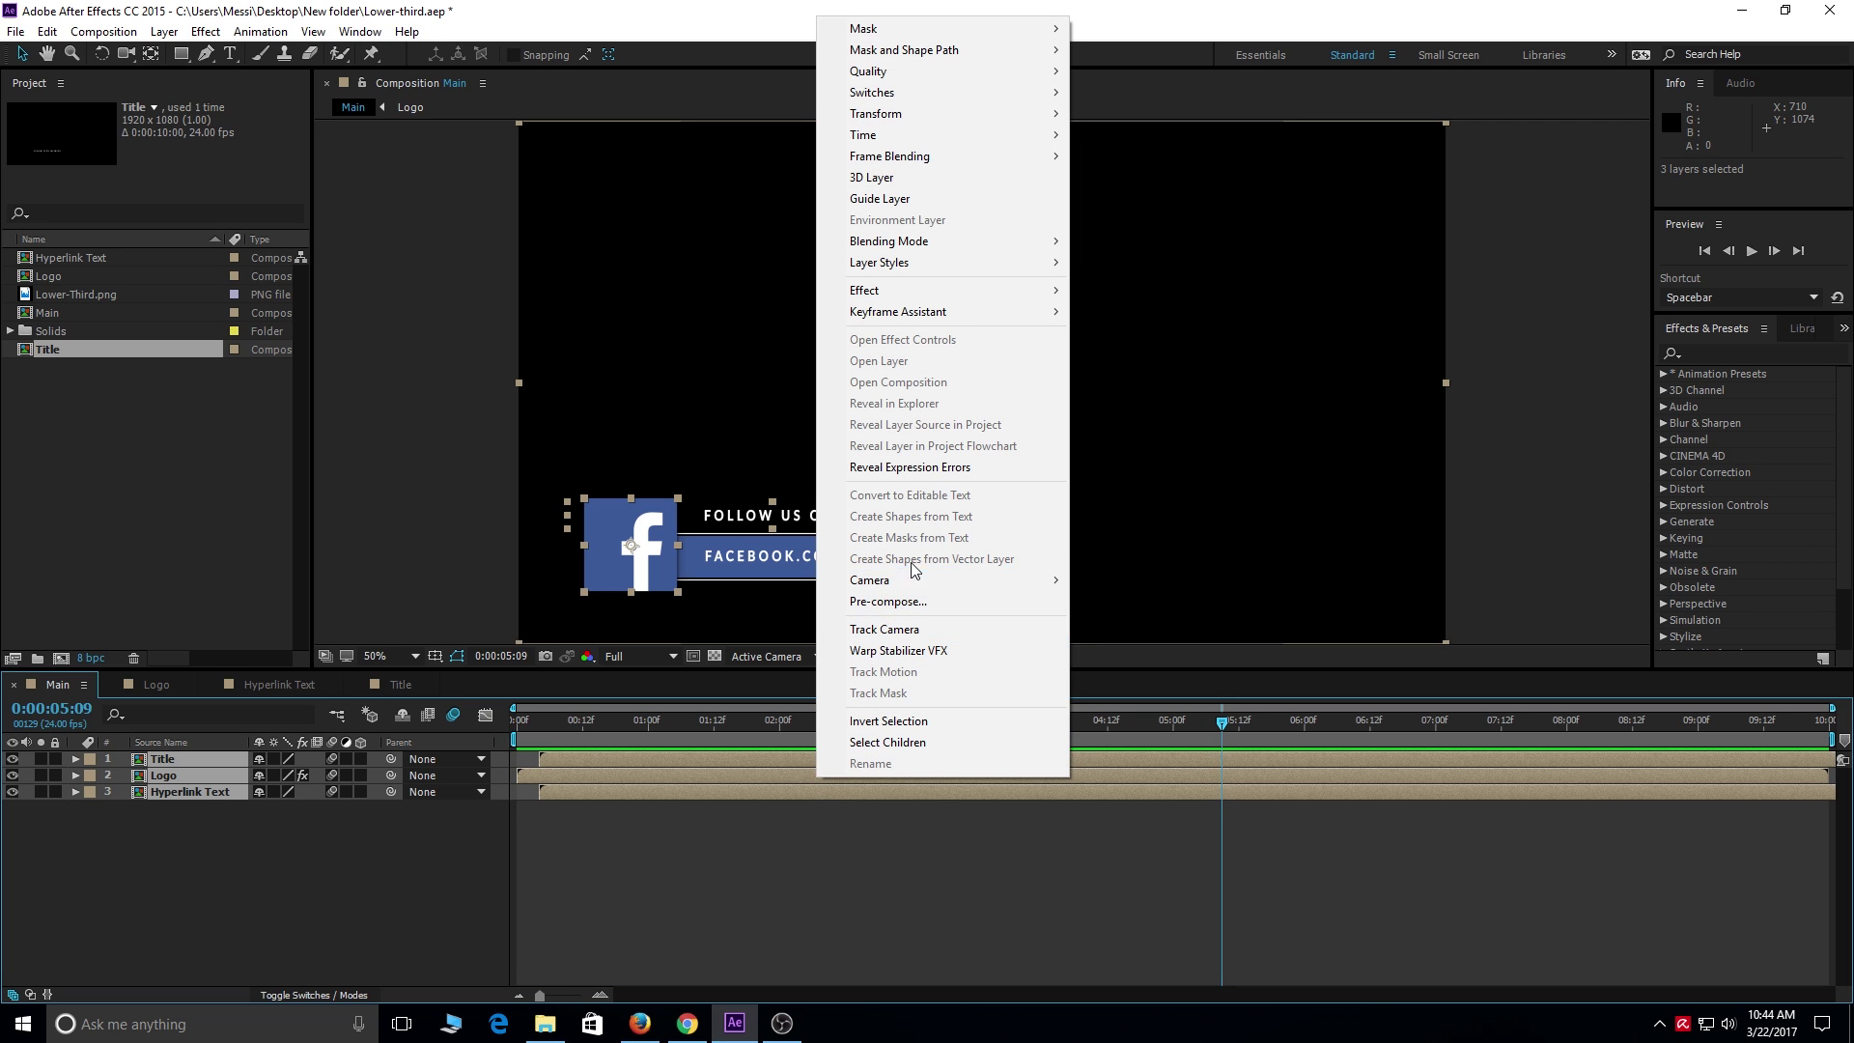
{"action": "left_click", "coordinate": [908, 602]}
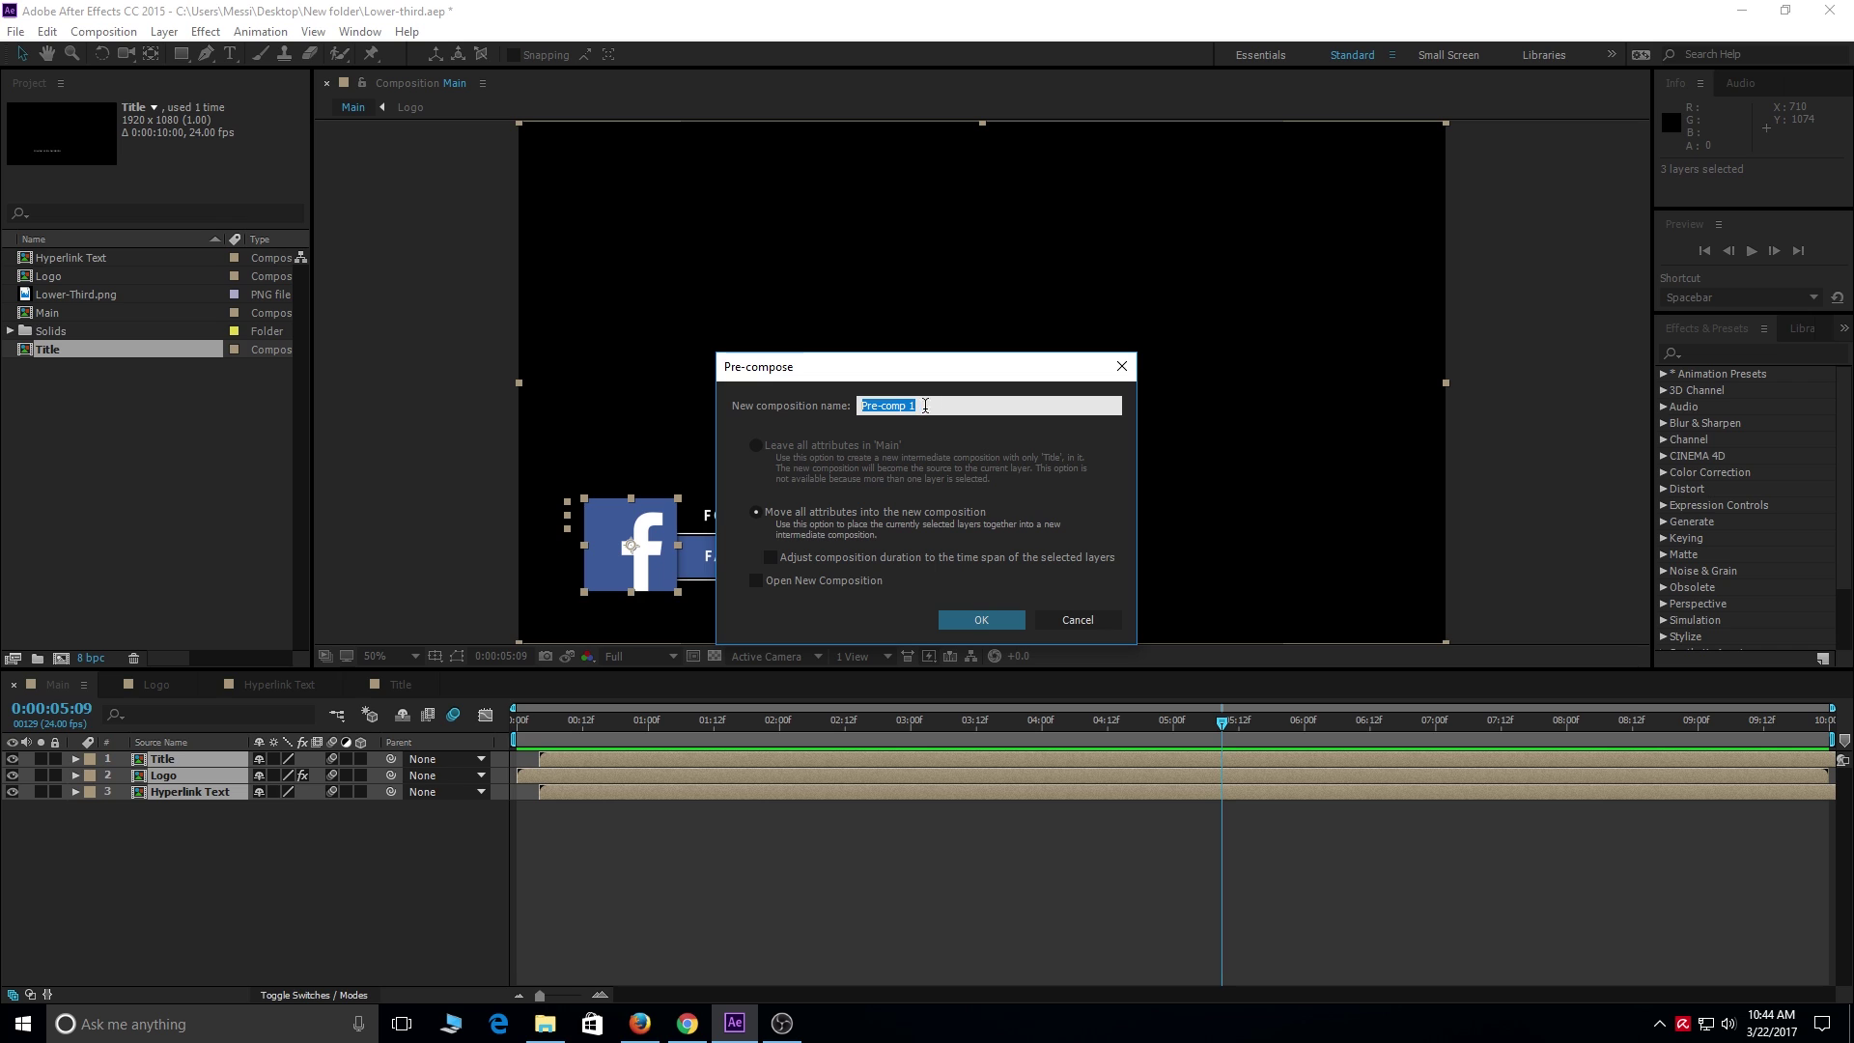
{"action": "left_click", "coordinate": [981, 620]}
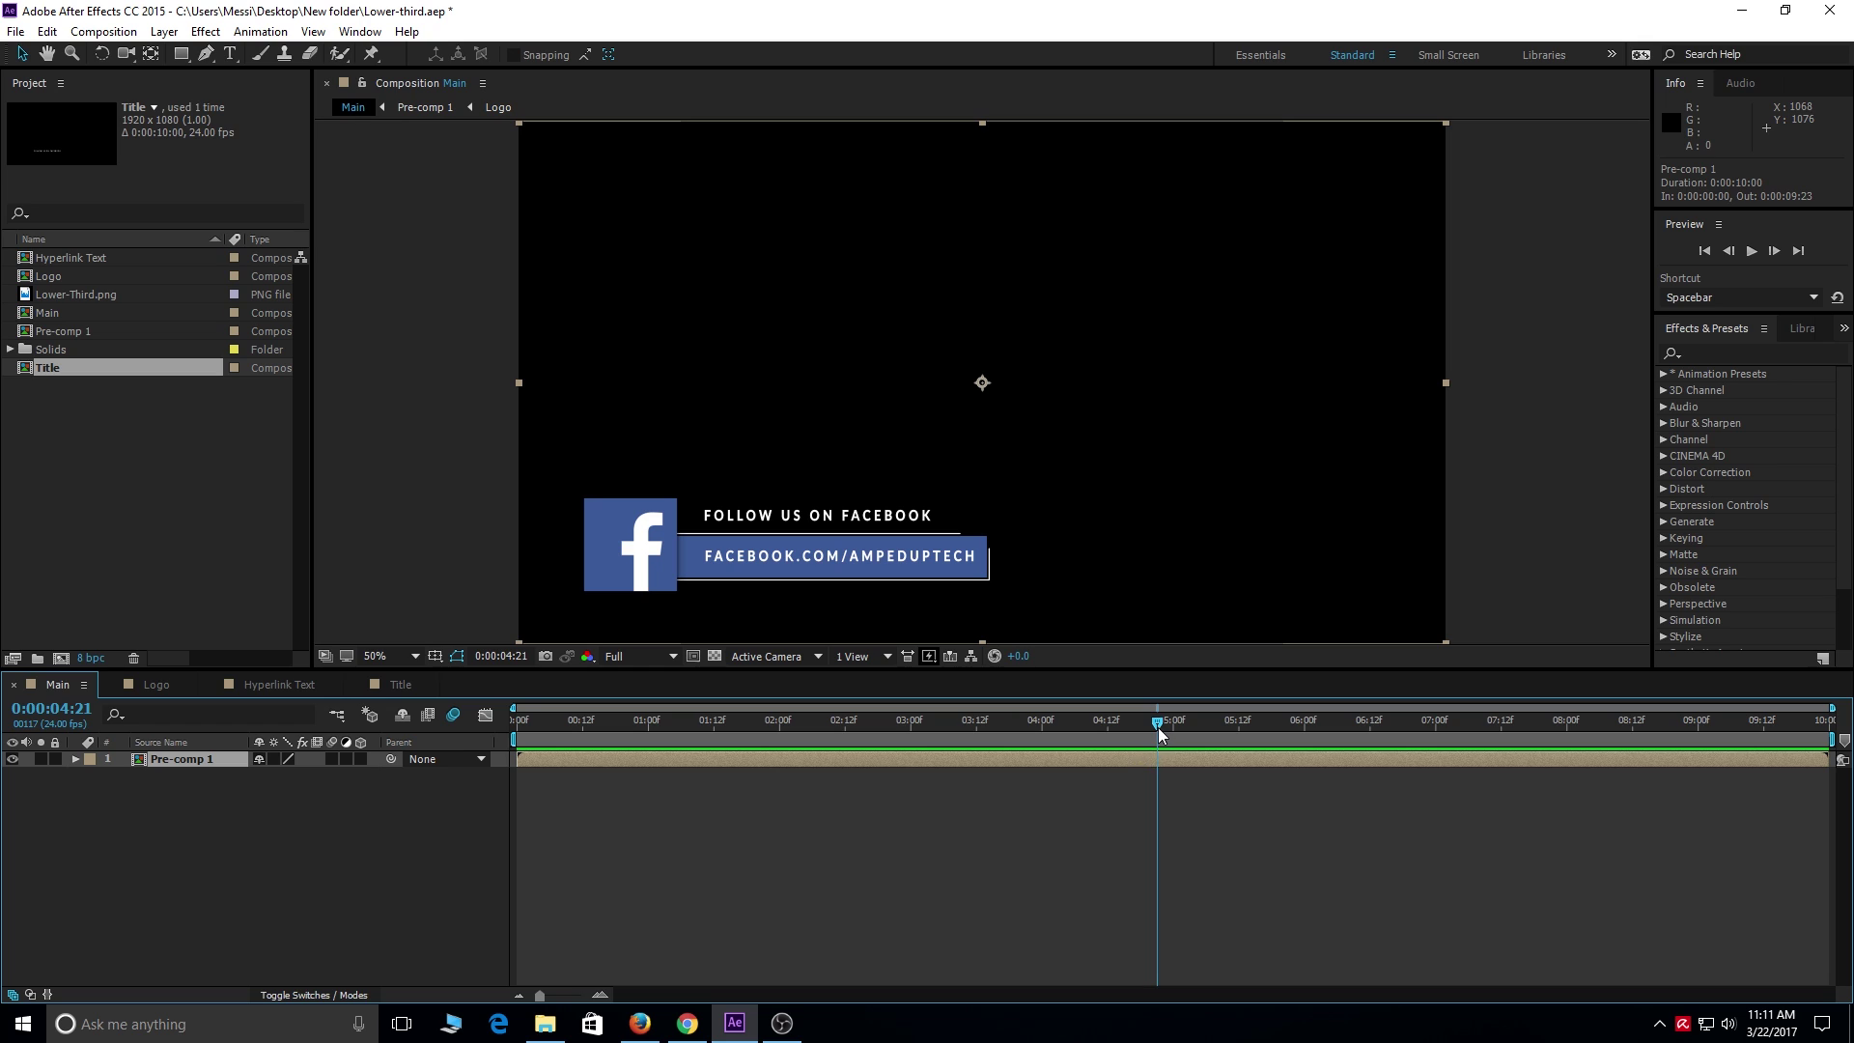
Trim Pre-comp 1's out point to 0:00:02:12 and duplicate the layer once
{"action": "left_click_drag", "start_coordinate": [1145, 727], "coordinate": [846, 730]}
{"action": "key", "text": "alt+bracketright"}
{"action": "key", "text": "alt+bracketright"}
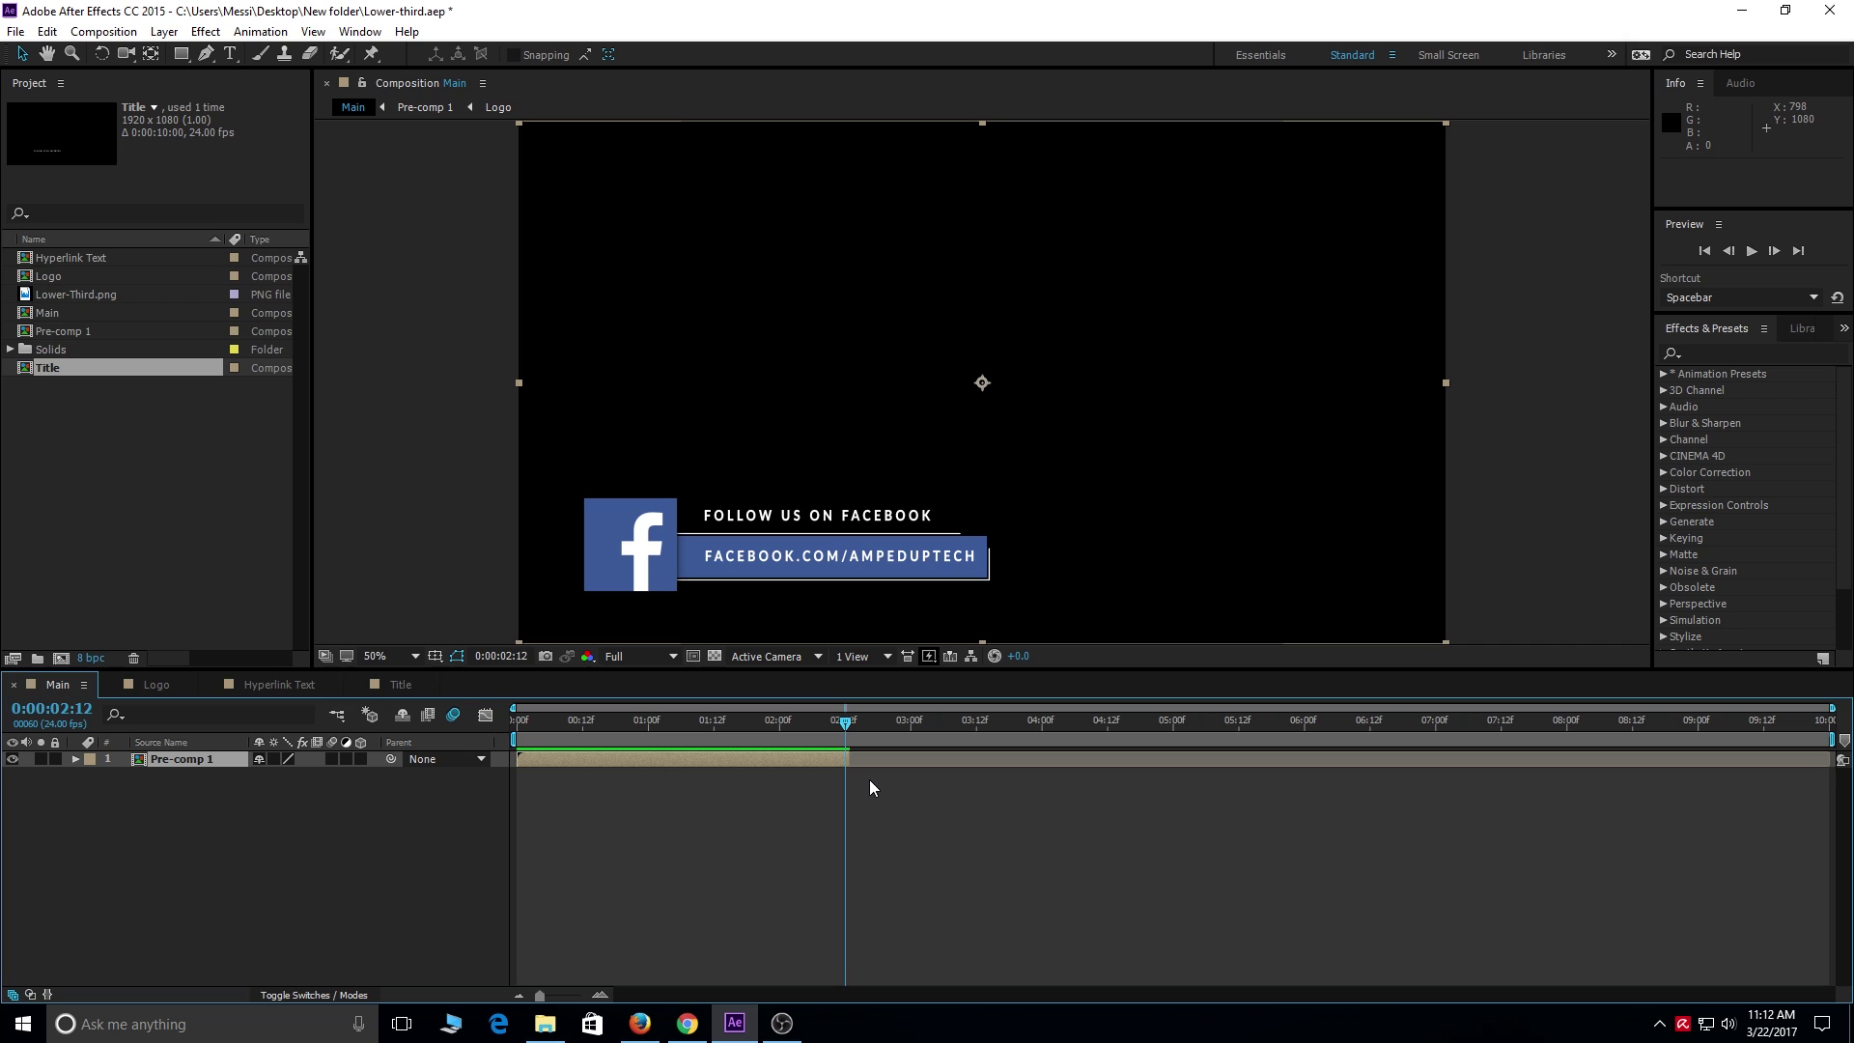
{"action": "key", "text": "ctrl+z"}
{"action": "key", "text": "ctrl+d"}
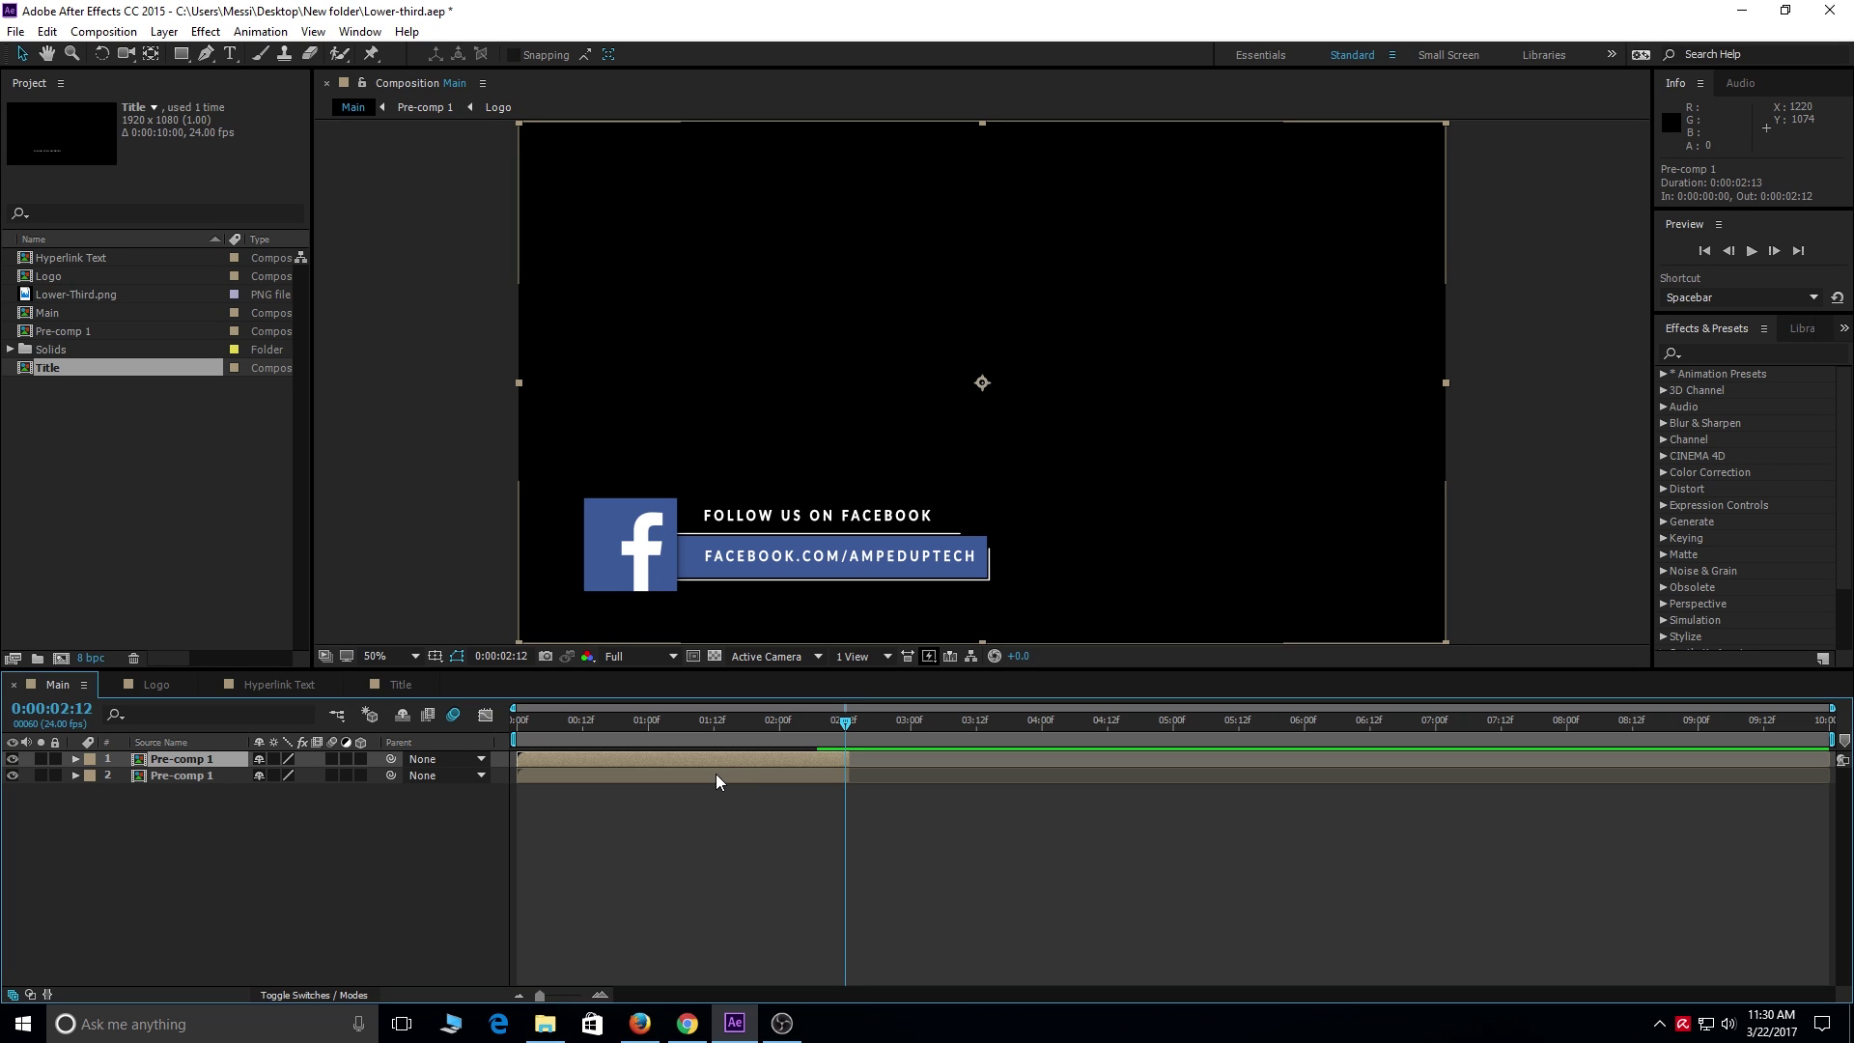
Sequence both Pre-comp 1 layers so the second begins at 0:00:02:12
{"action": "left_click", "coordinate": [716, 773], "text": "shift"}
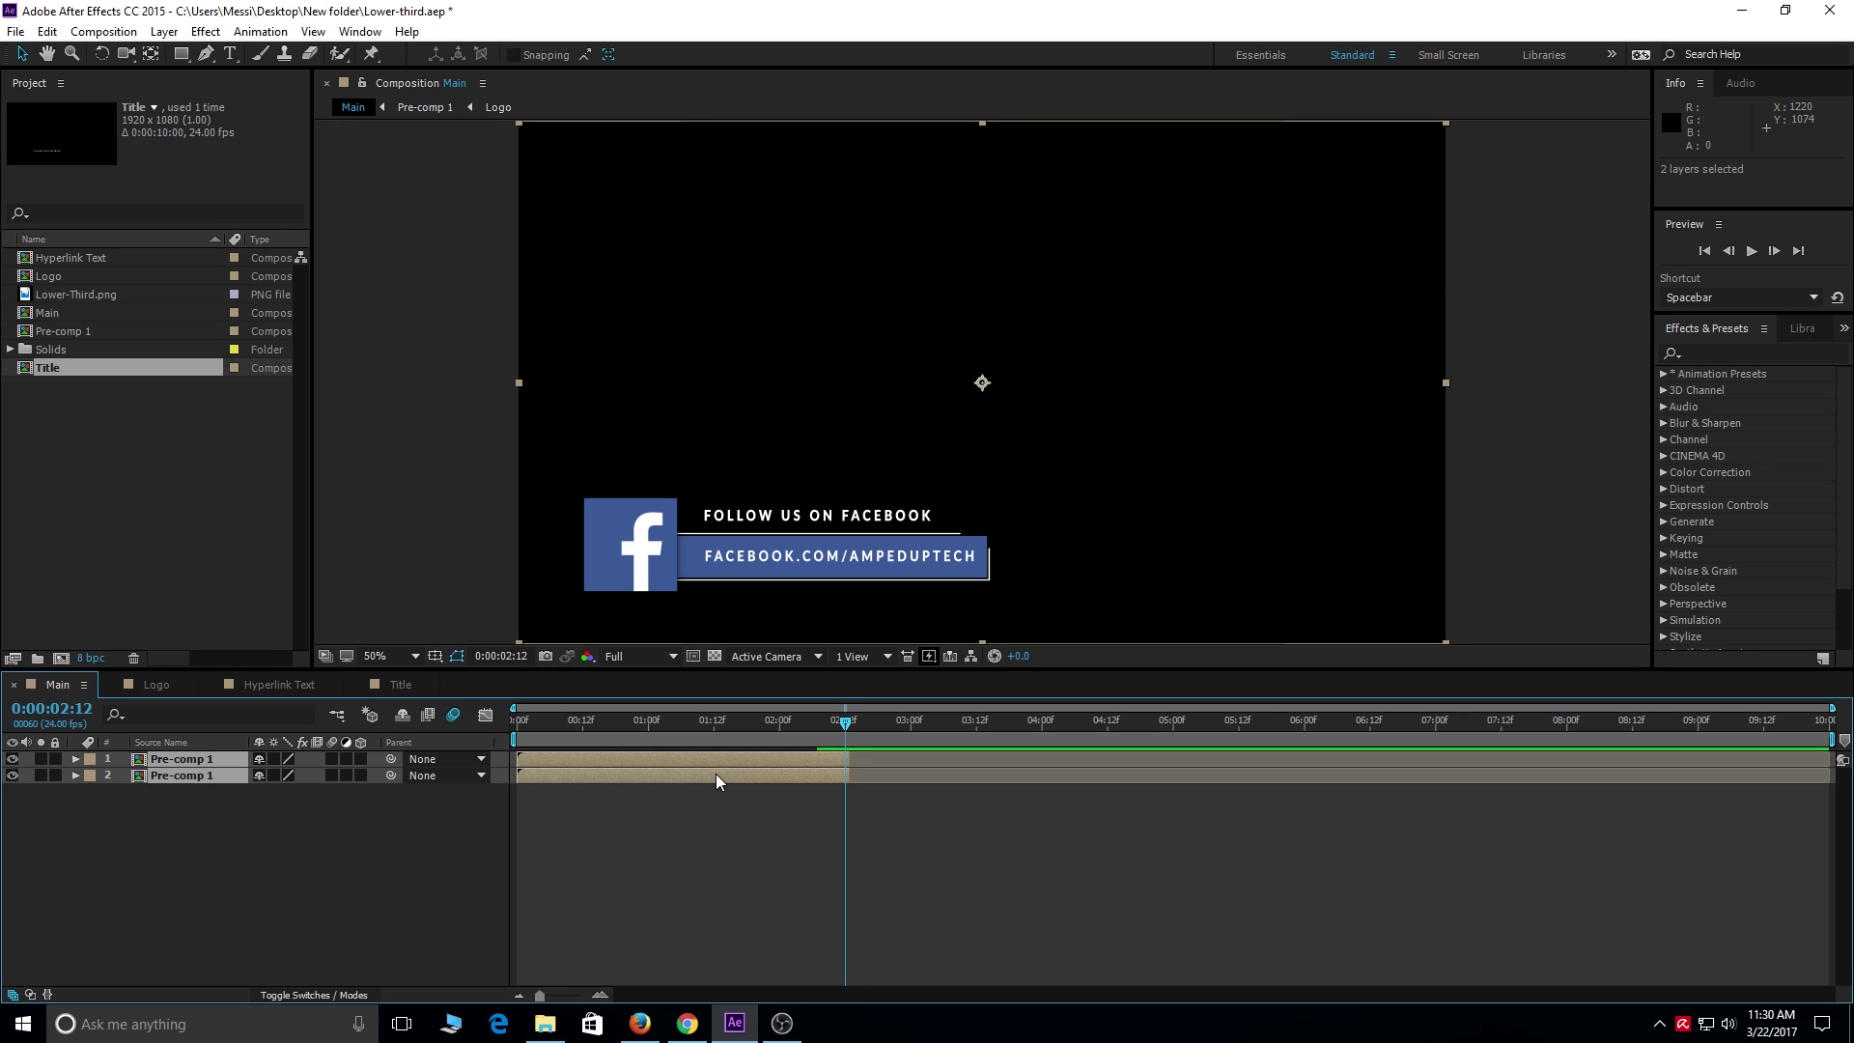
{"action": "right_click", "coordinate": [716, 774]}
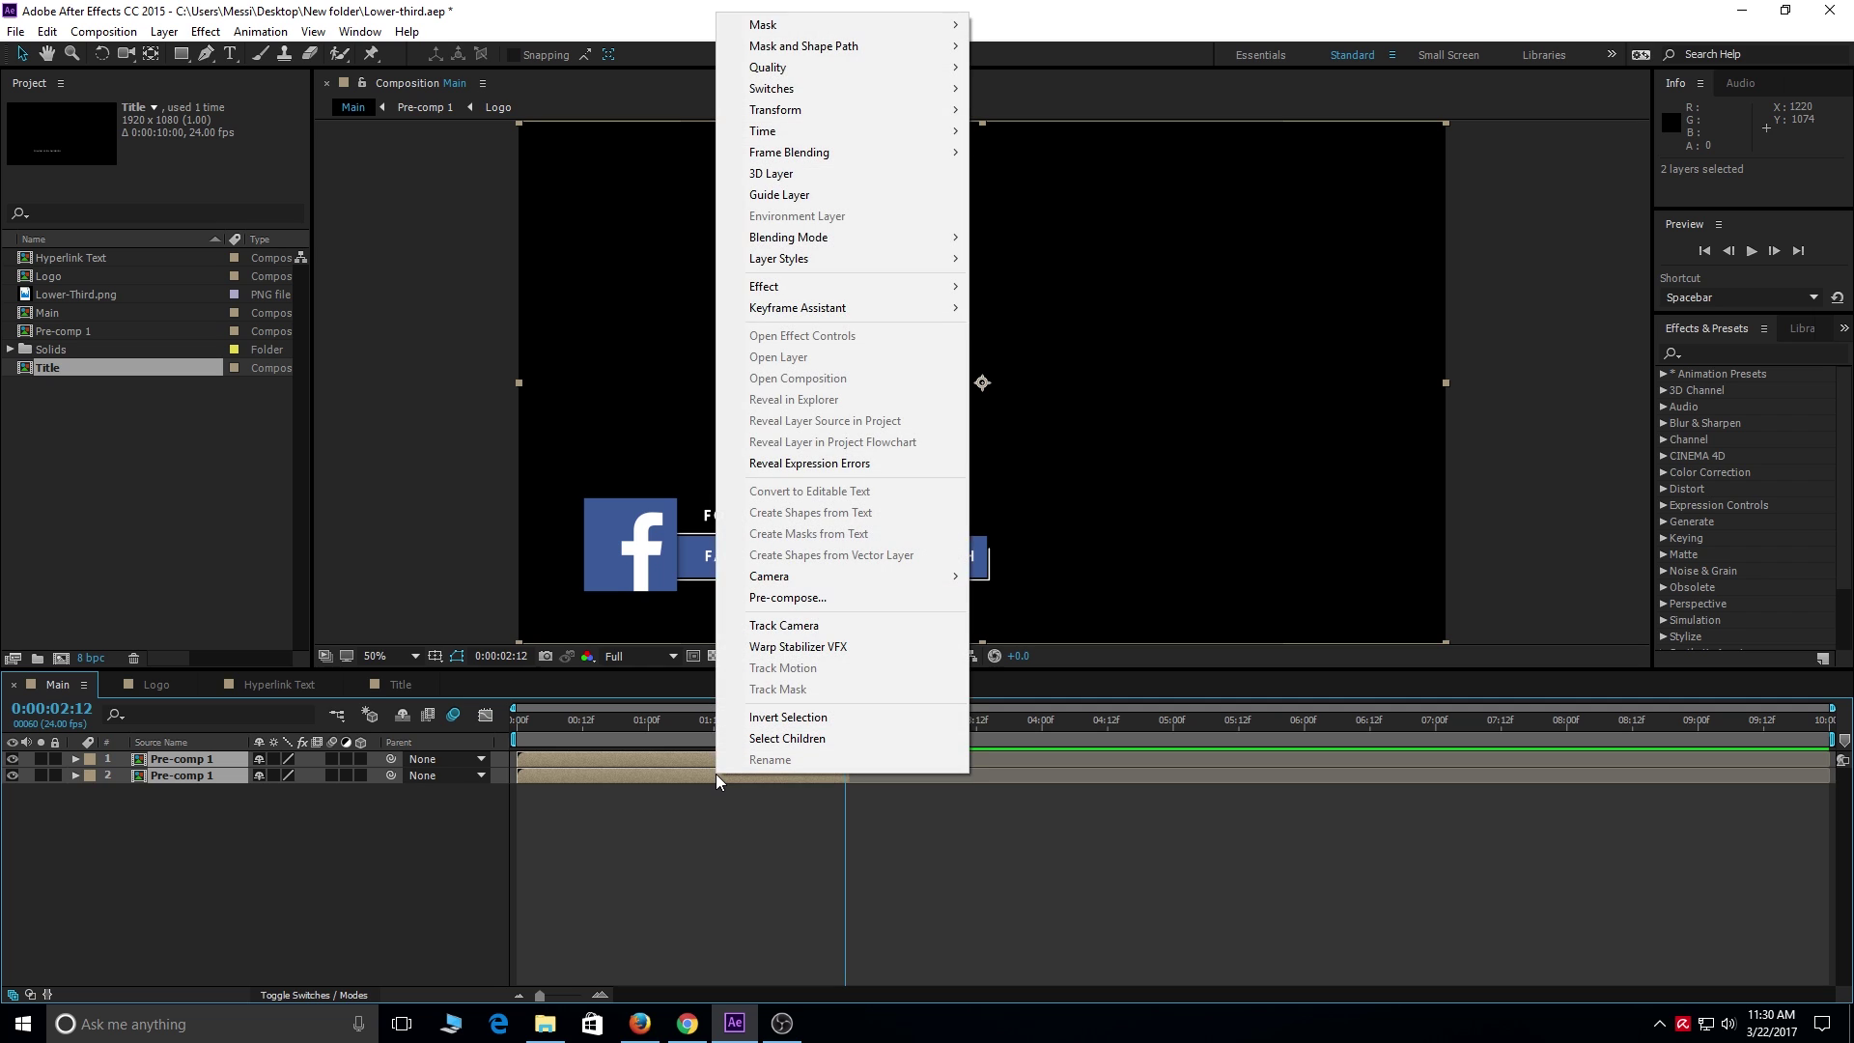
{"action": "mouse_move", "coordinate": [791, 311]}
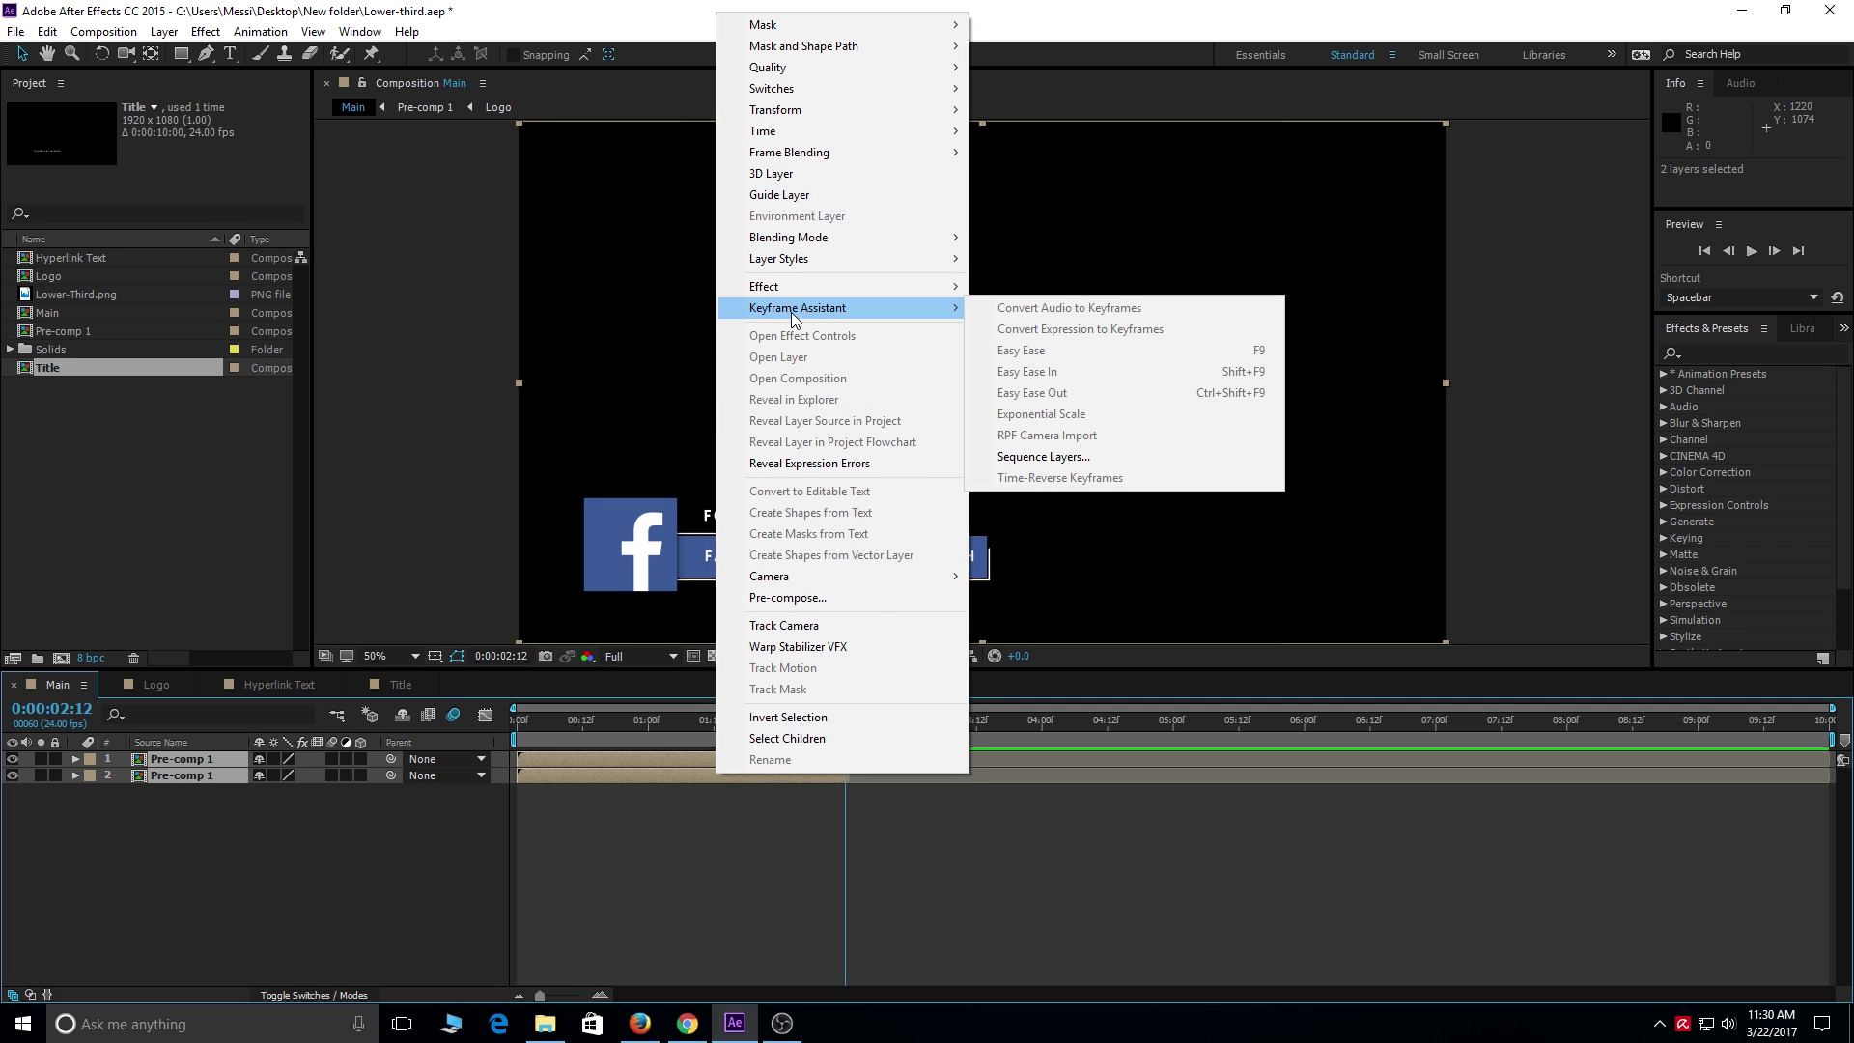
{"action": "left_click", "coordinate": [1078, 456]}
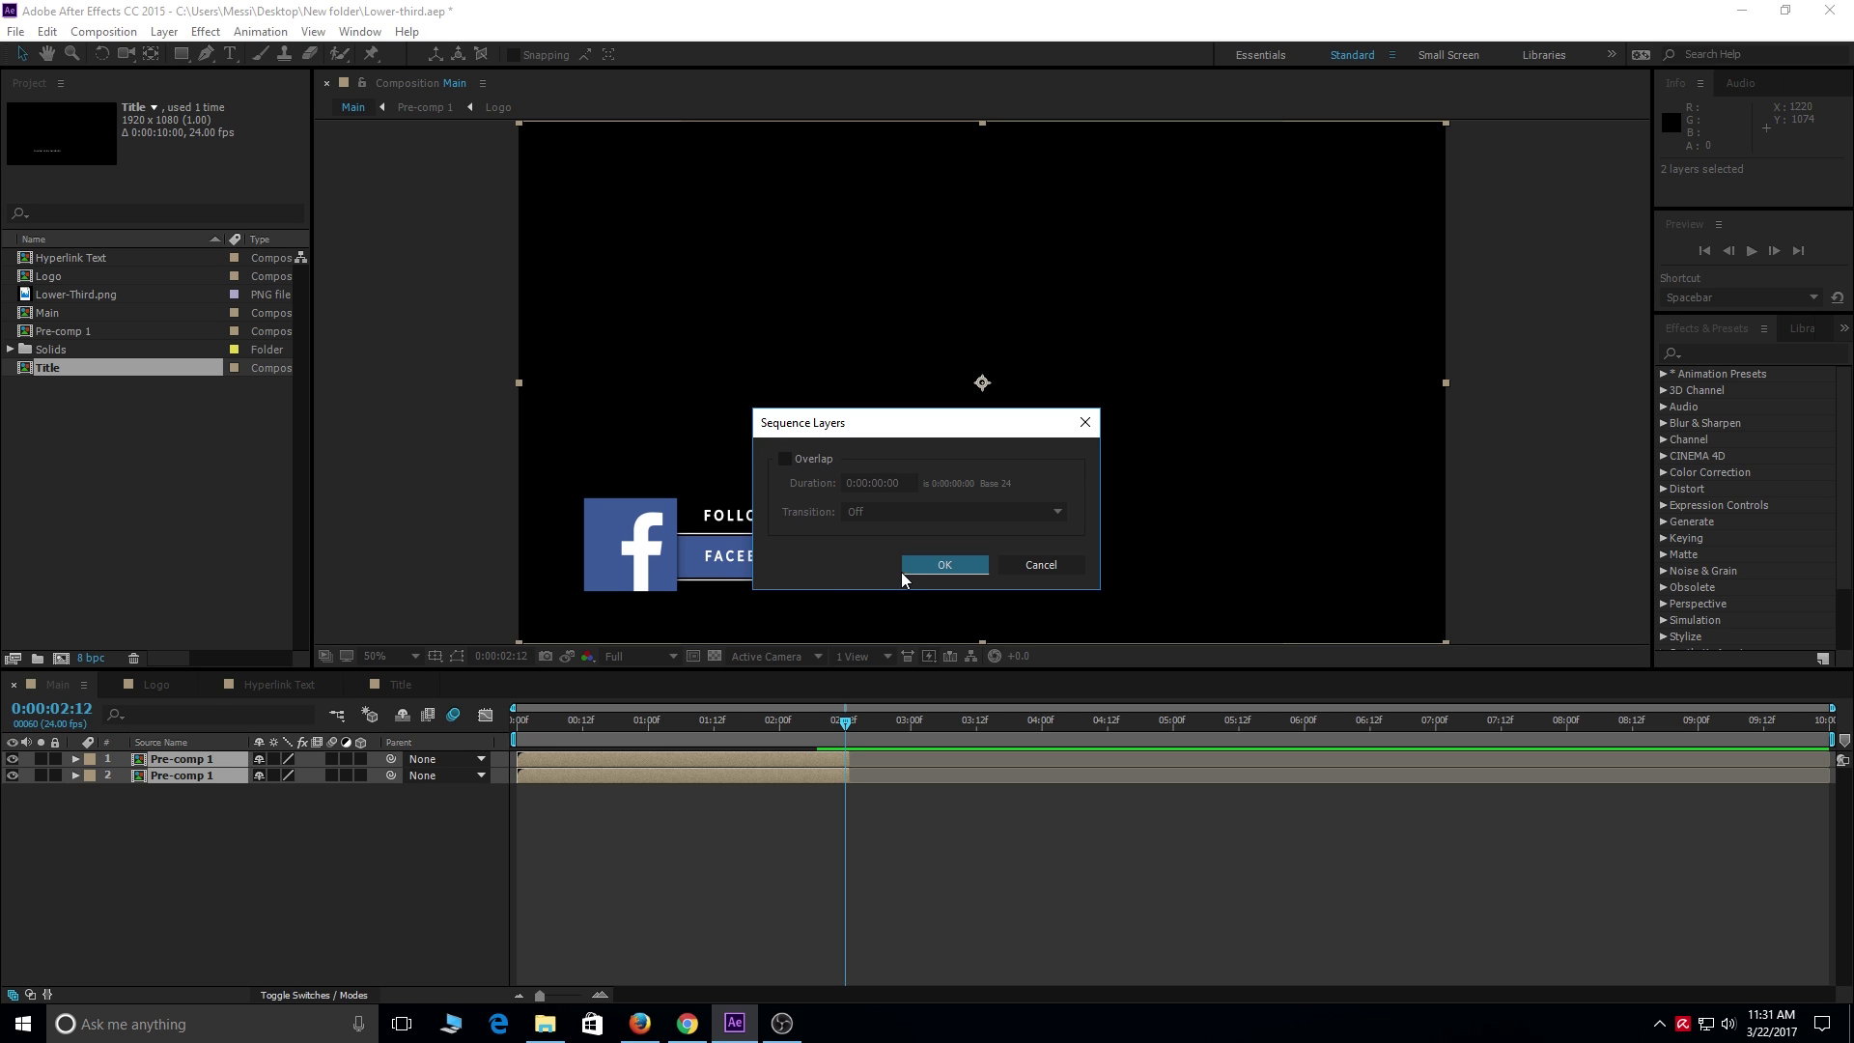
{"action": "left_click", "coordinate": [943, 566]}
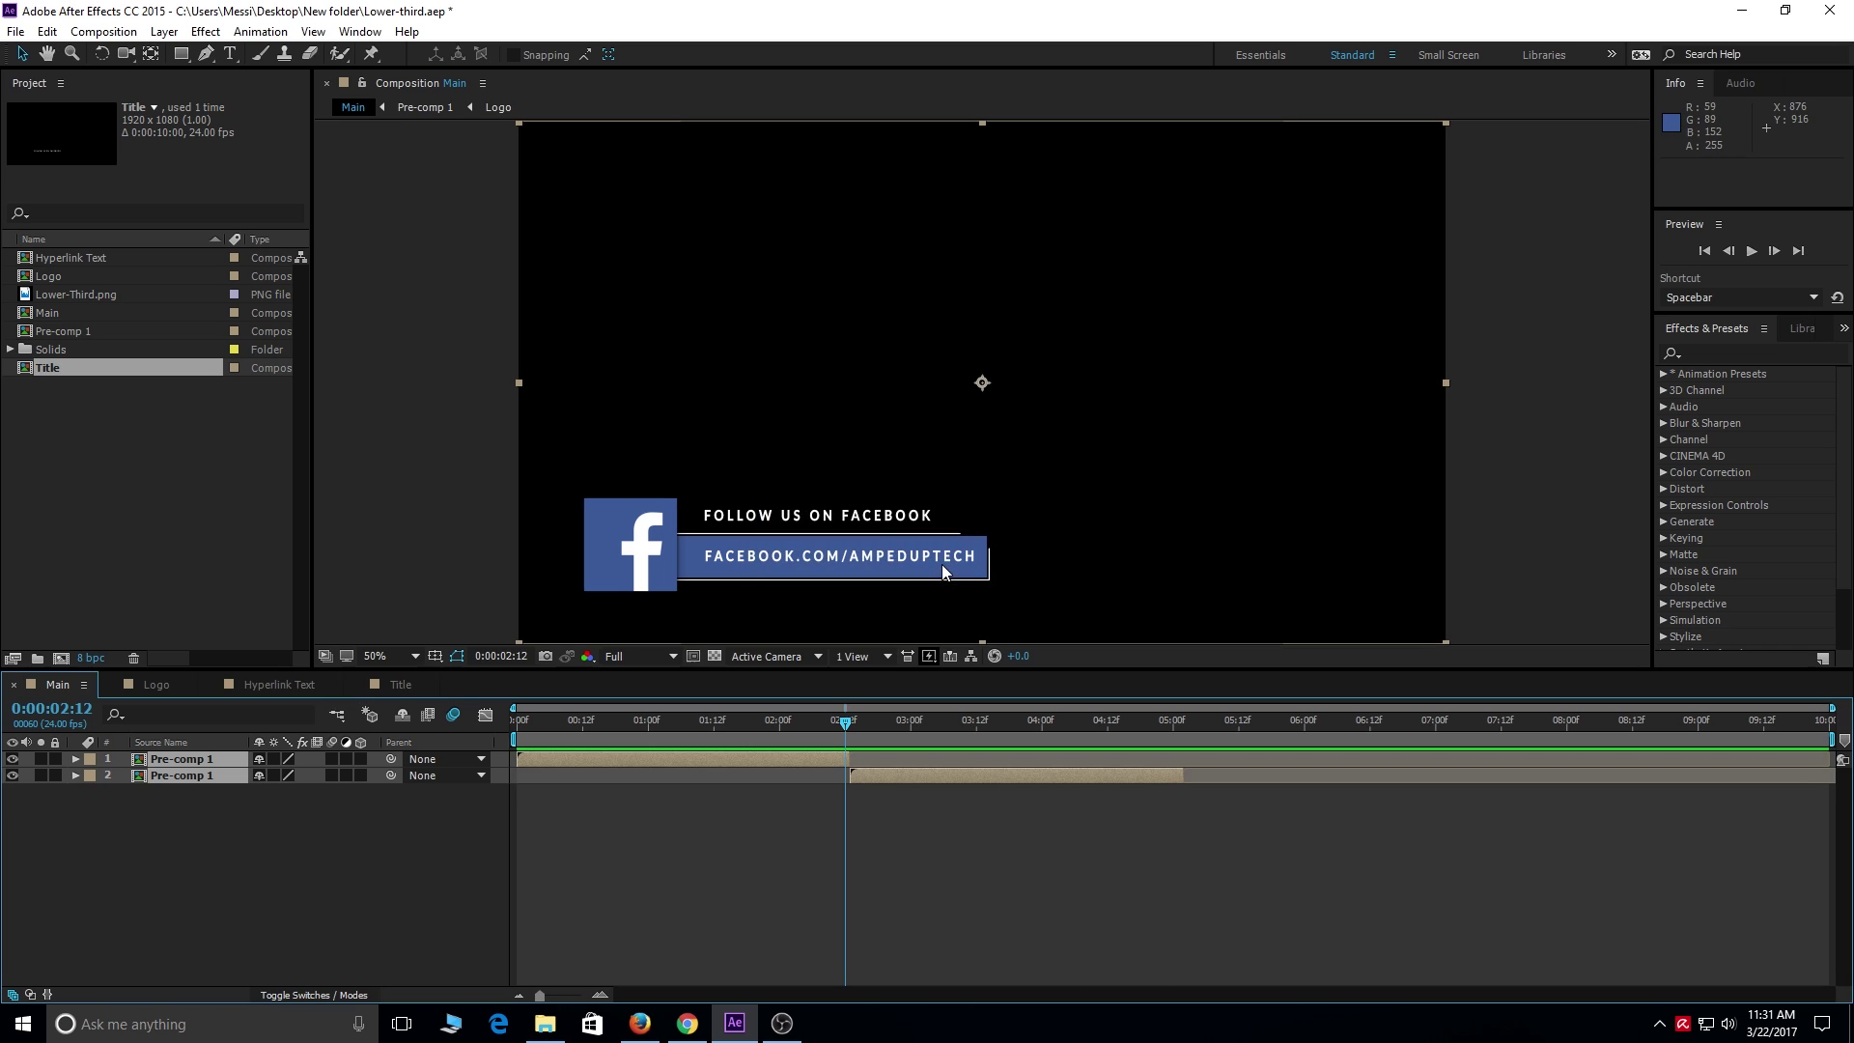
{"action": "left_click_drag", "start_coordinate": [846, 724], "coordinate": [1180, 746]}
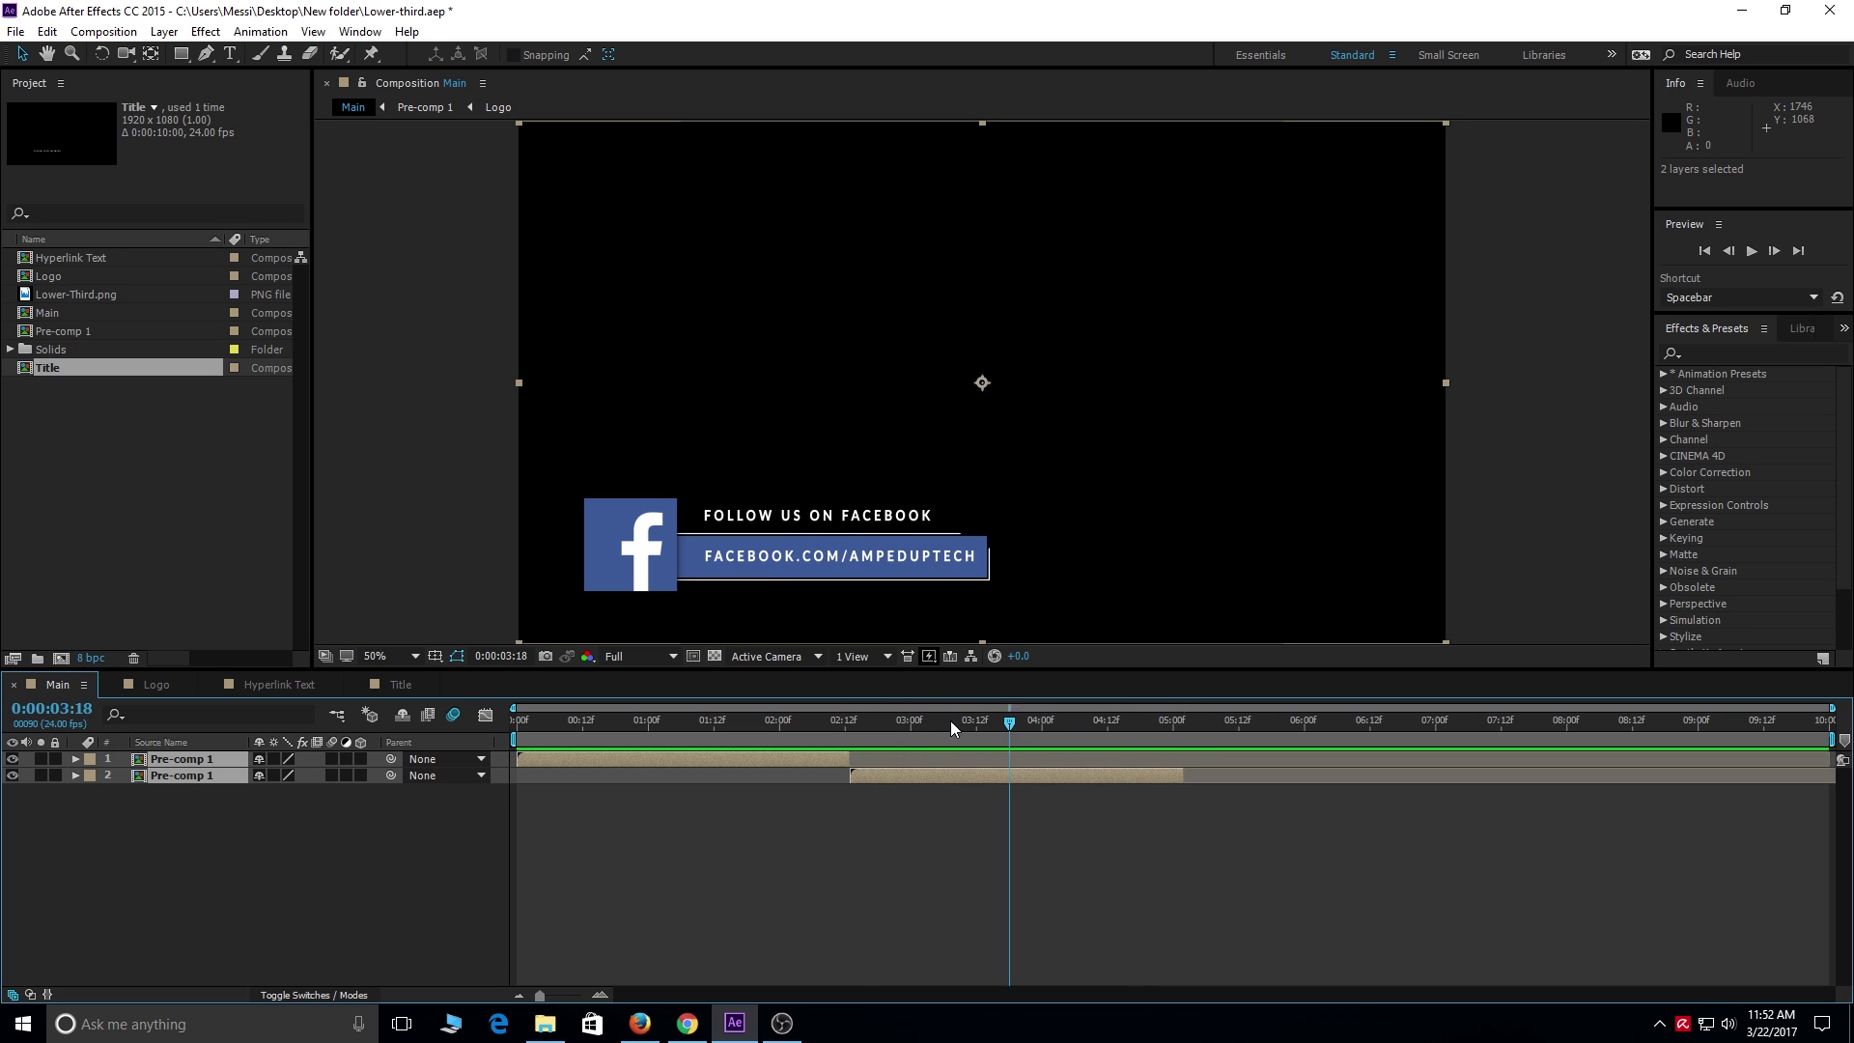
Time-reverse the second Pre-comp 1 layer, then return to 0:00 to check the out animation
{"action": "left_click_drag", "start_coordinate": [950, 720], "coordinate": [1182, 769]}
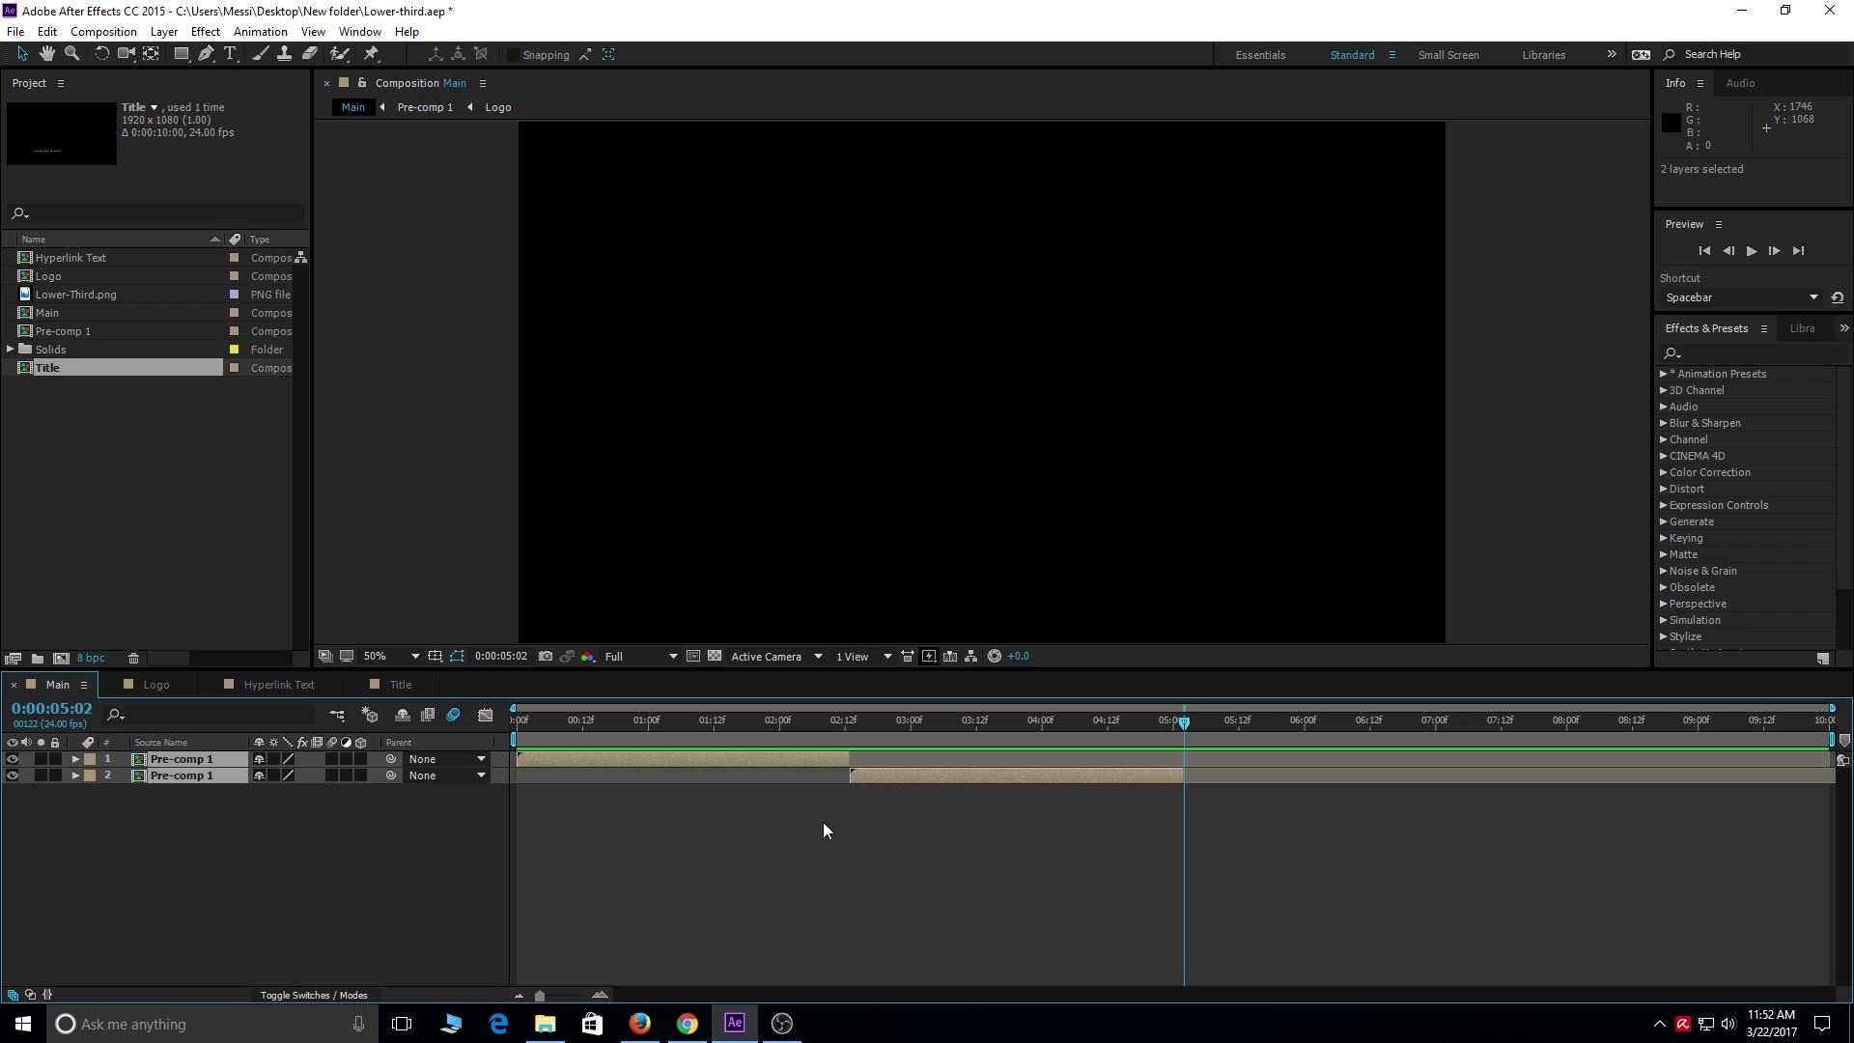
{"action": "left_click", "coordinate": [767, 761], "text": "ctrl"}
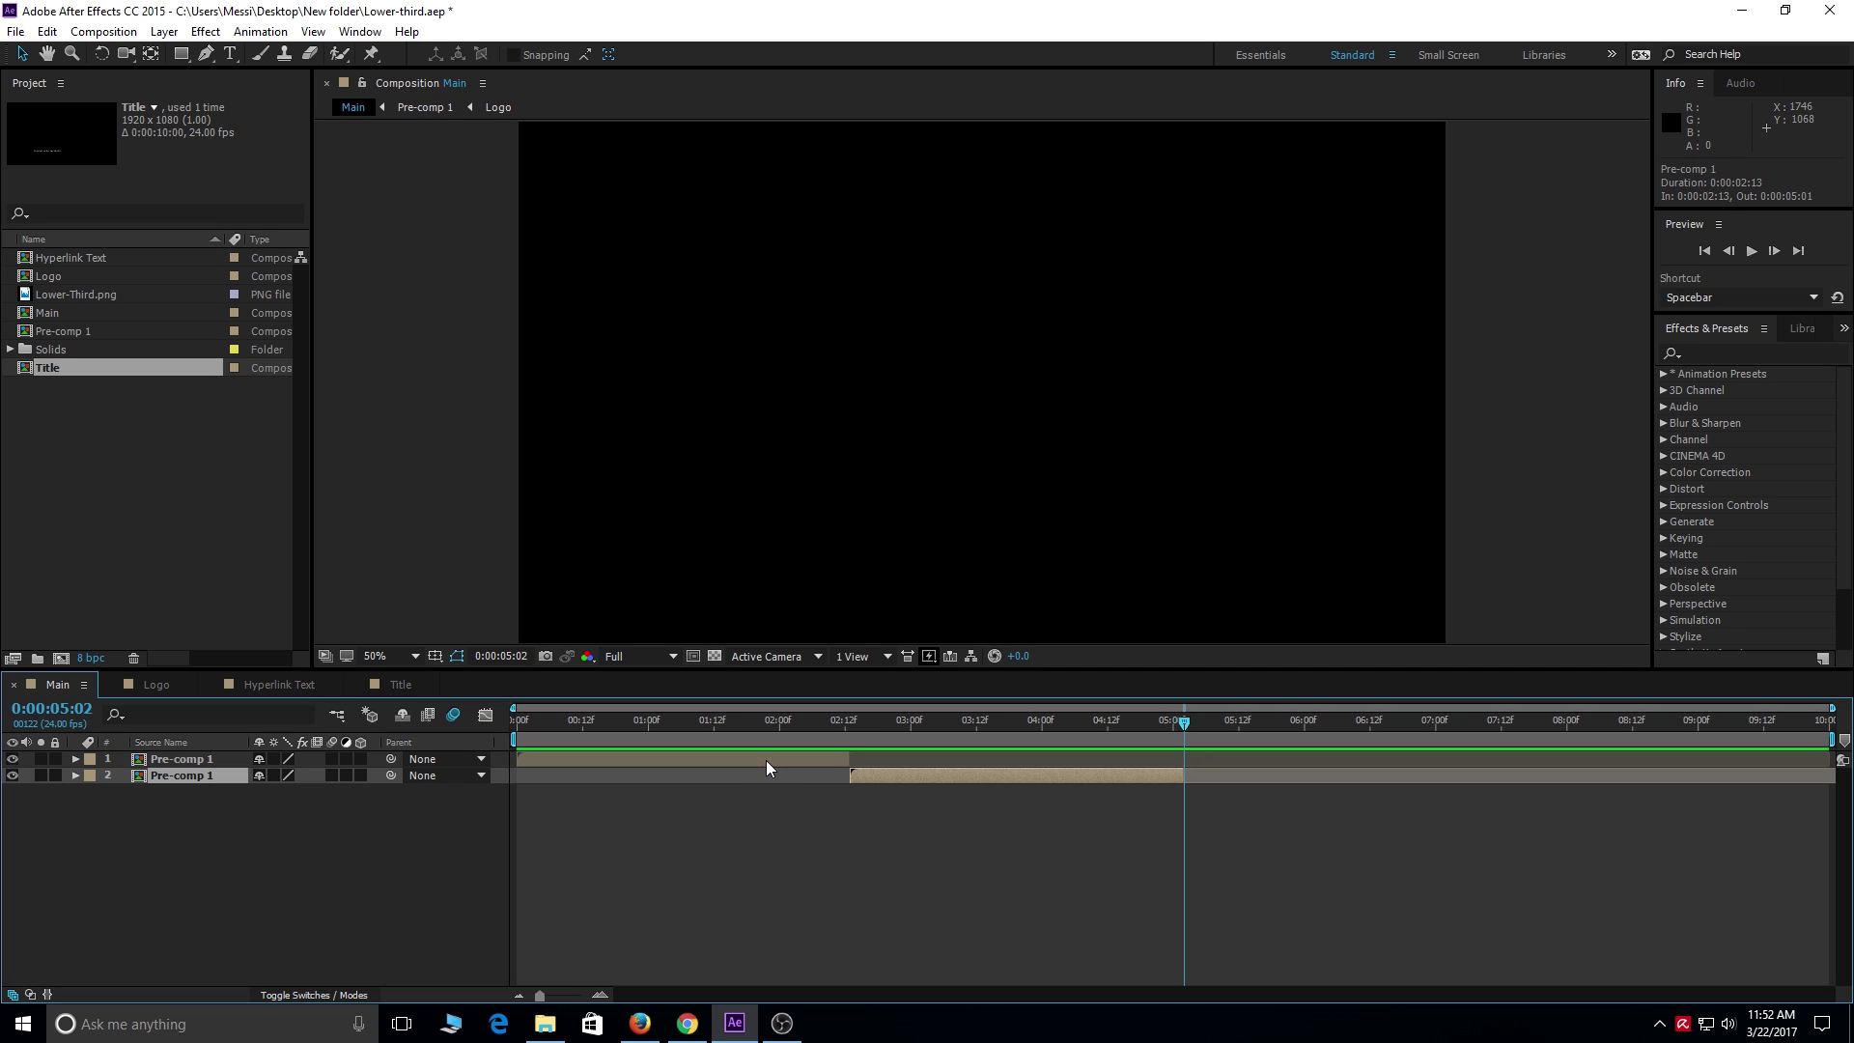
{"action": "right_click", "coordinate": [1001, 782]}
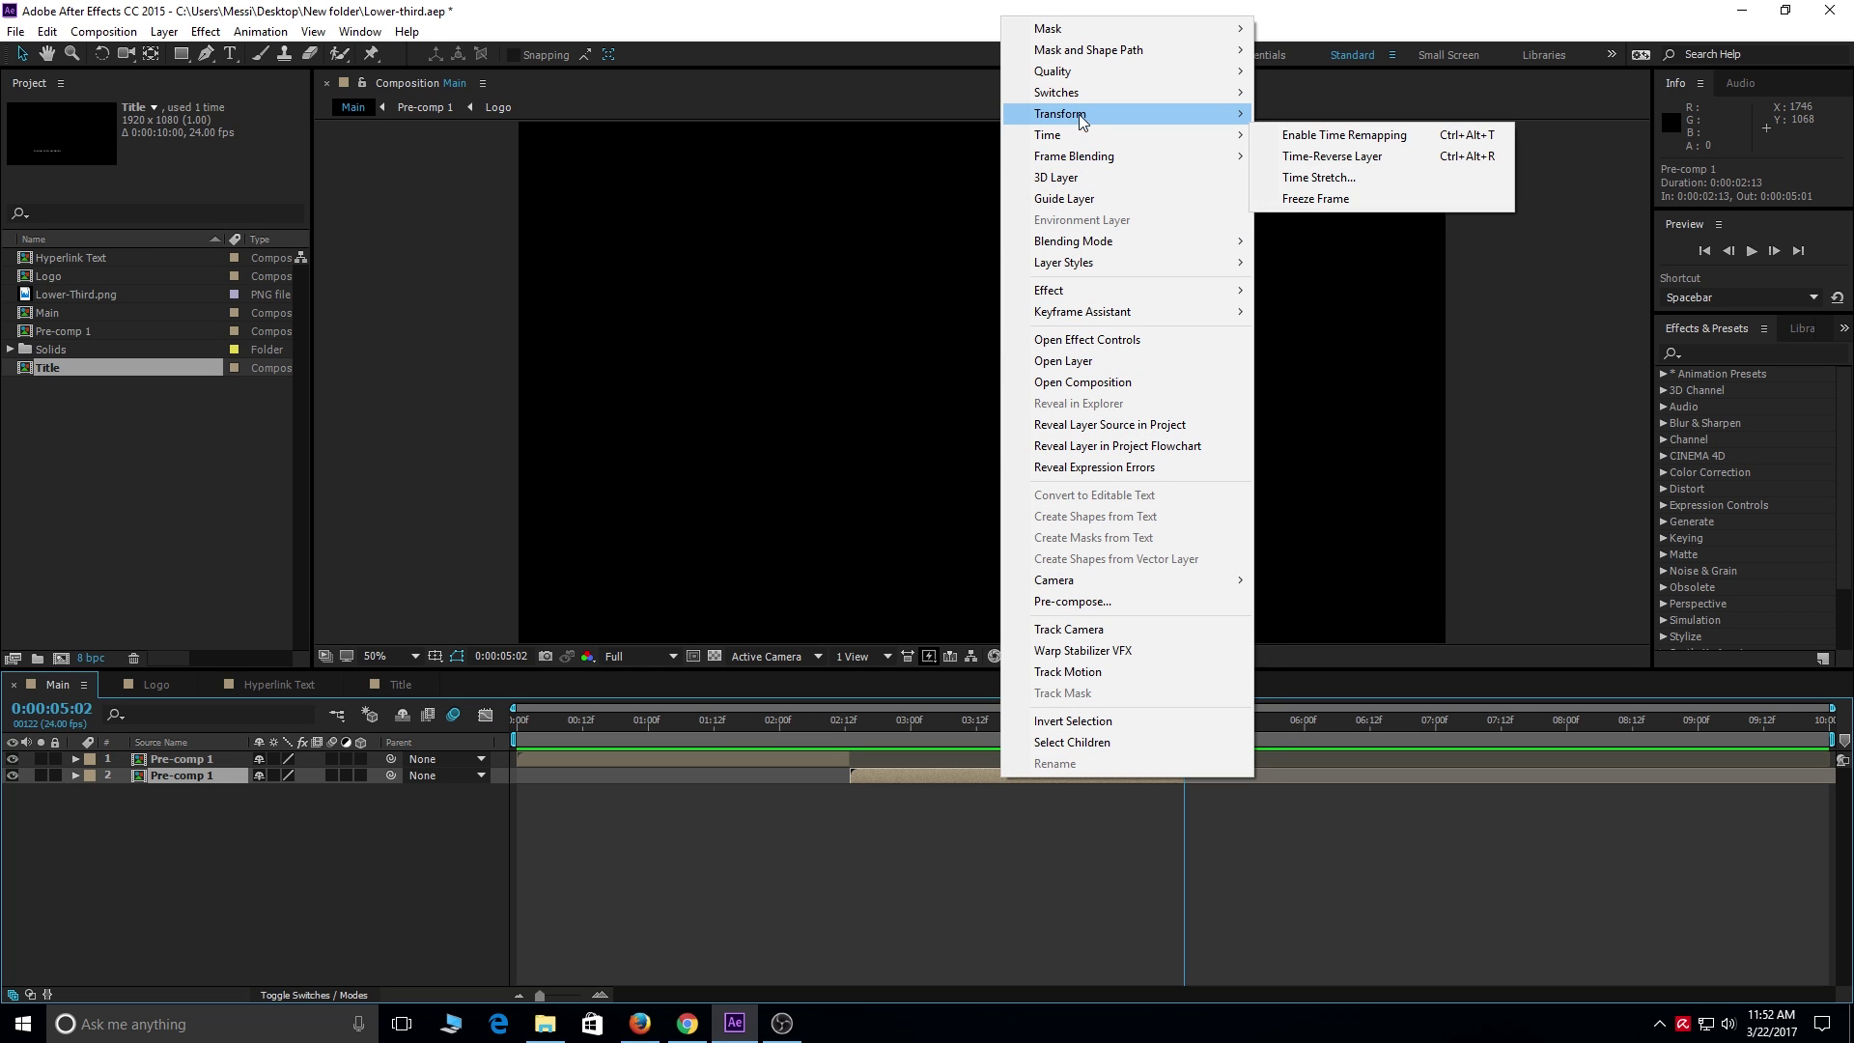
{"action": "mouse_move", "coordinate": [1089, 136]}
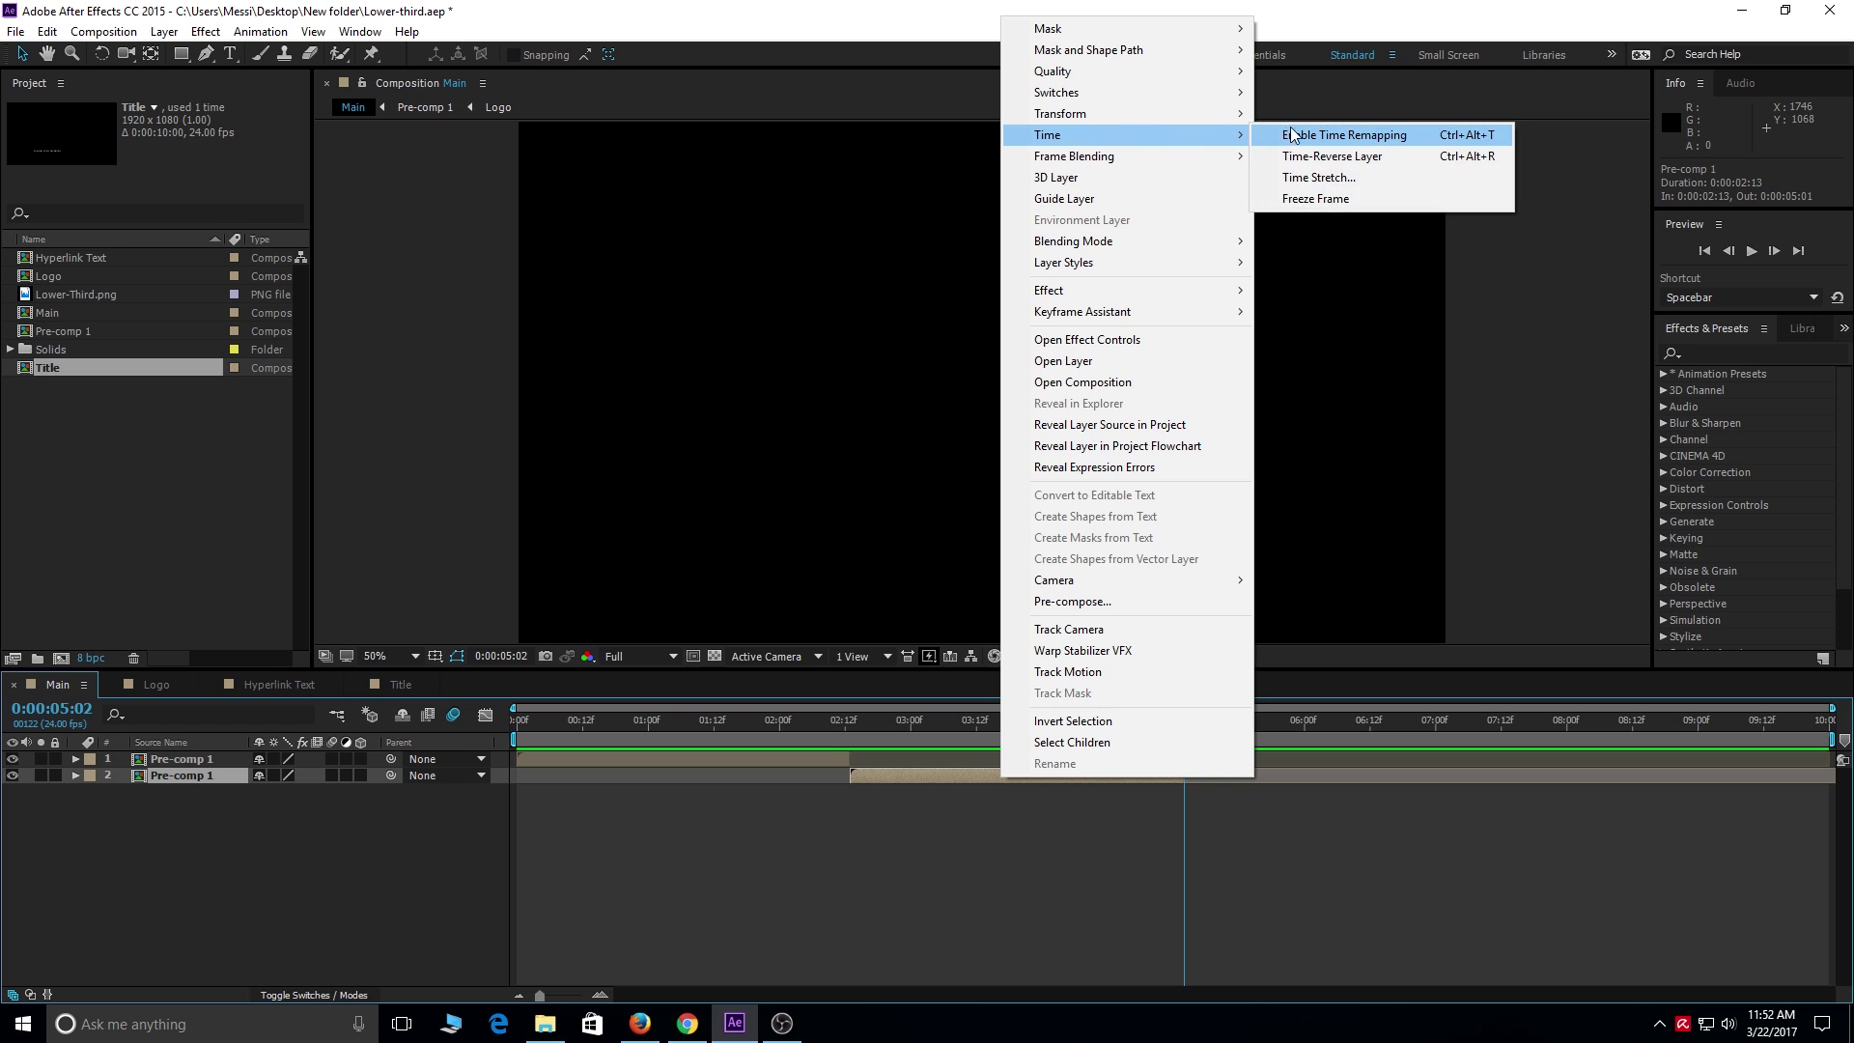
{"action": "left_click", "coordinate": [1362, 158]}
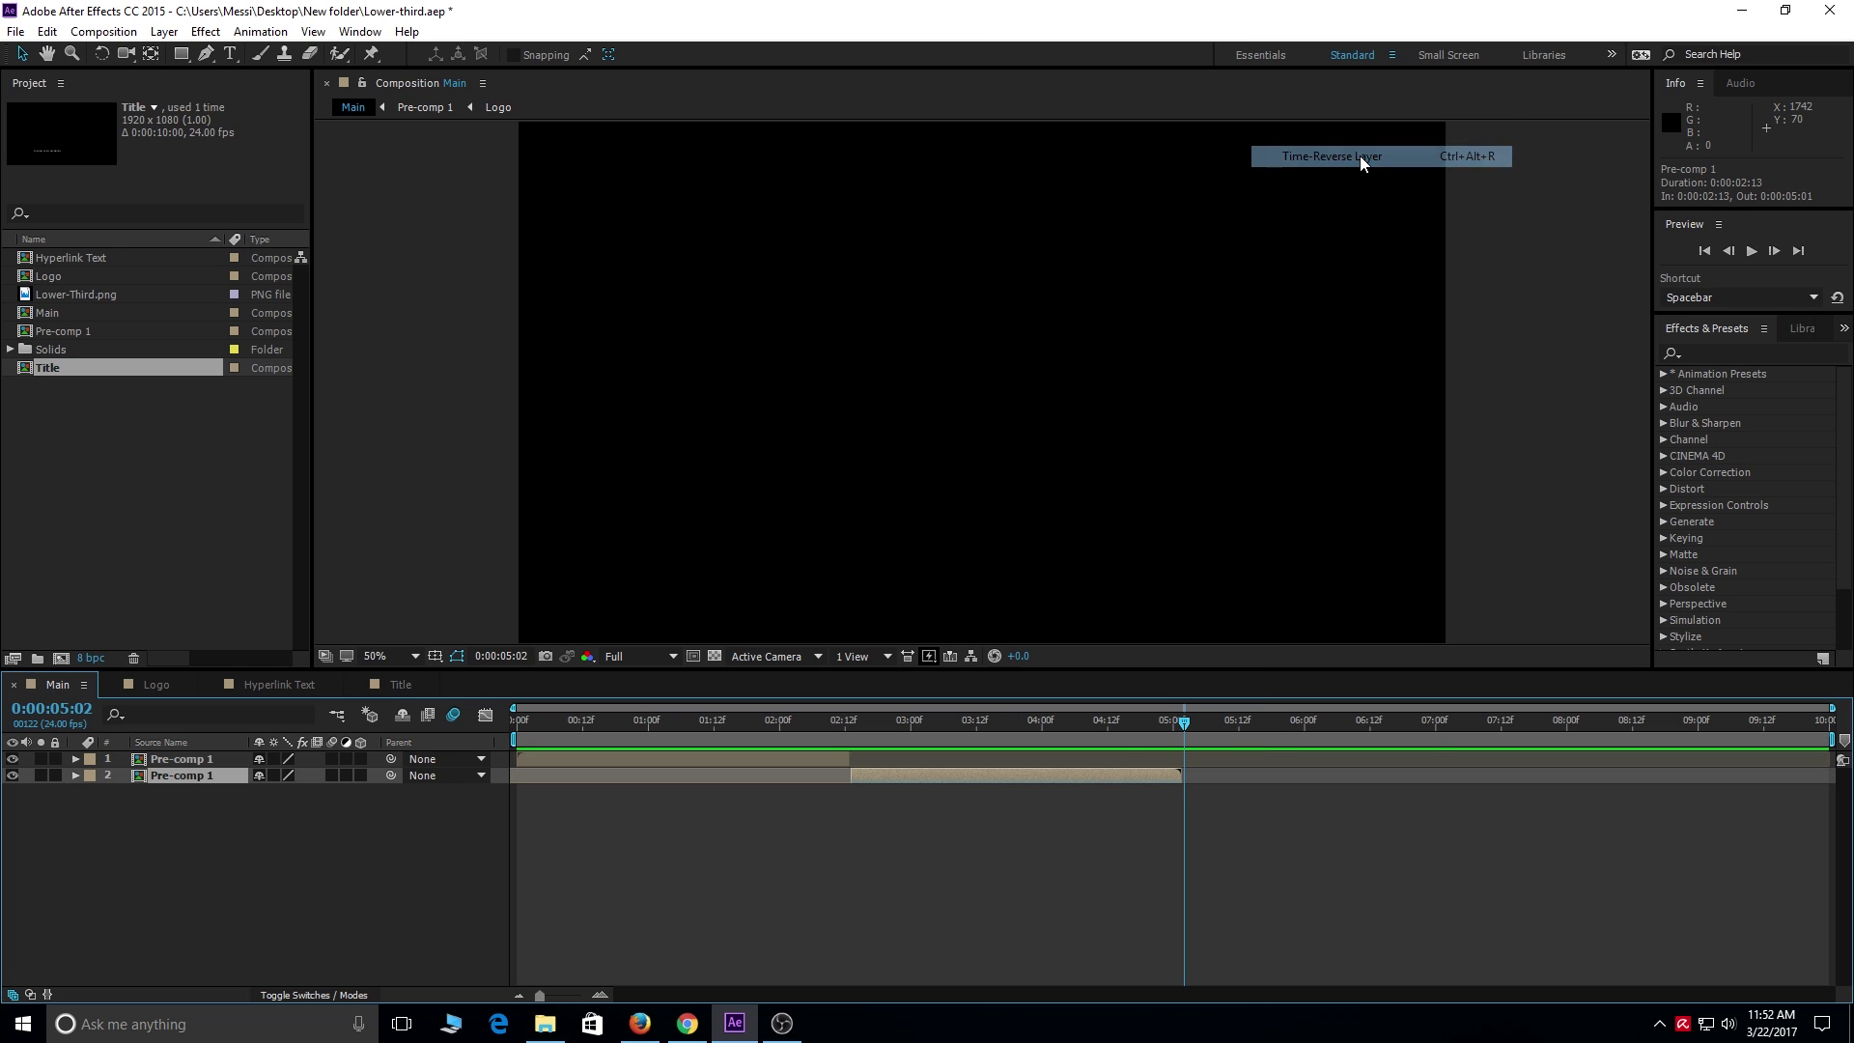
{"action": "left_click", "coordinate": [813, 757], "text": "shift"}
{"action": "left_click_drag", "start_coordinate": [1182, 722], "coordinate": [518, 717]}
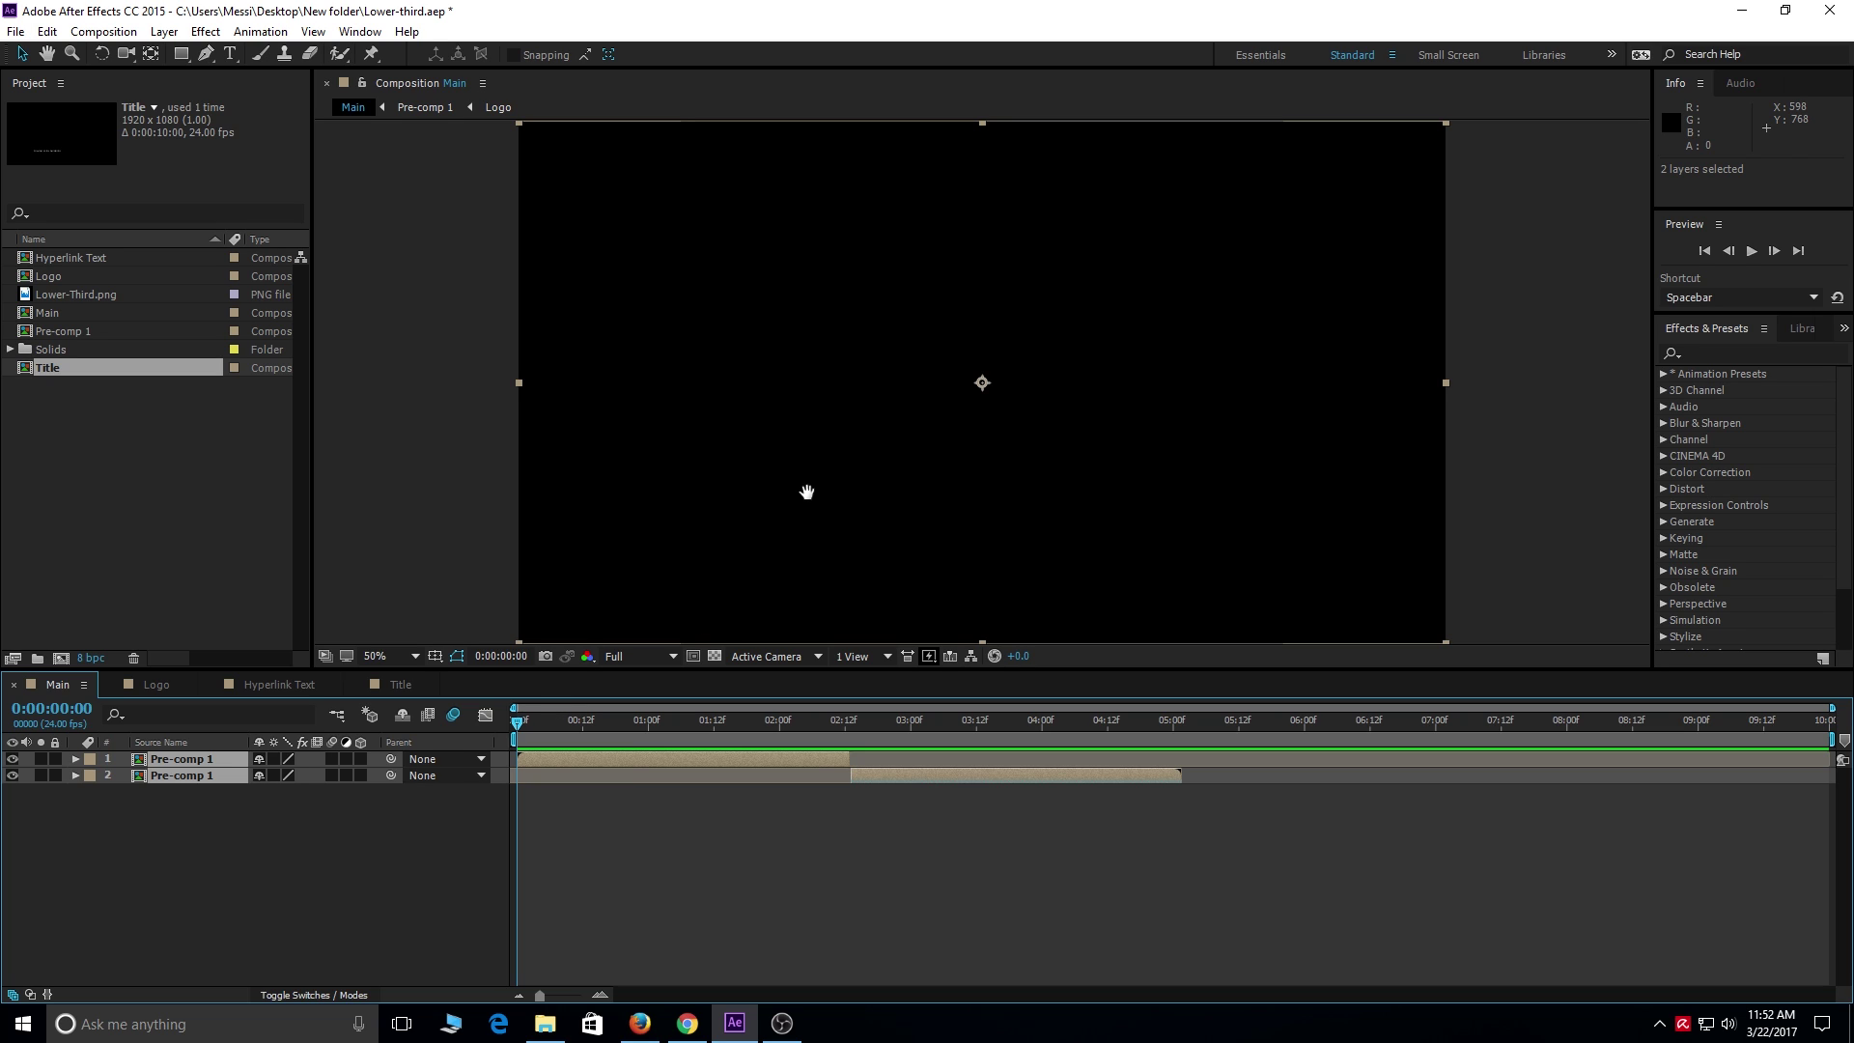
{"action": "key", "text": "space"}
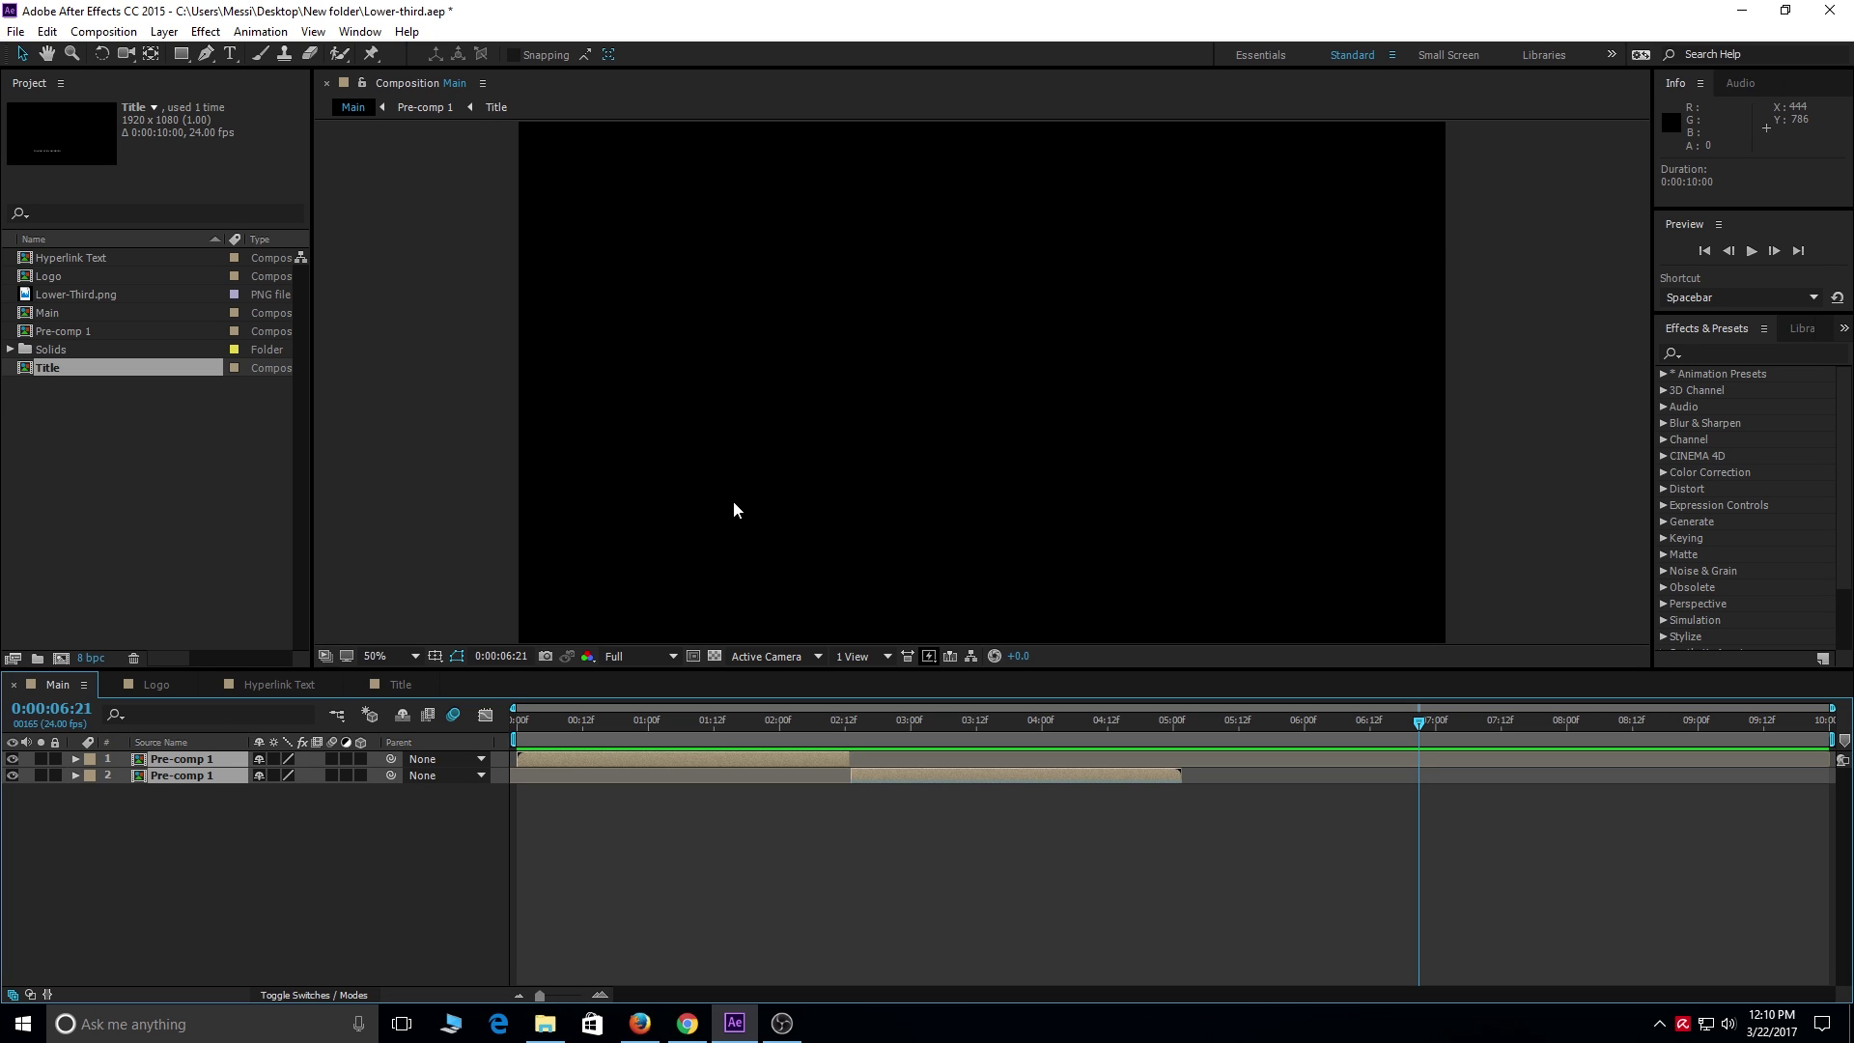
Add Main to the Render Queue with QuickTime format and RGB + Alpha channels
{"action": "left_click", "coordinate": [106, 32]}
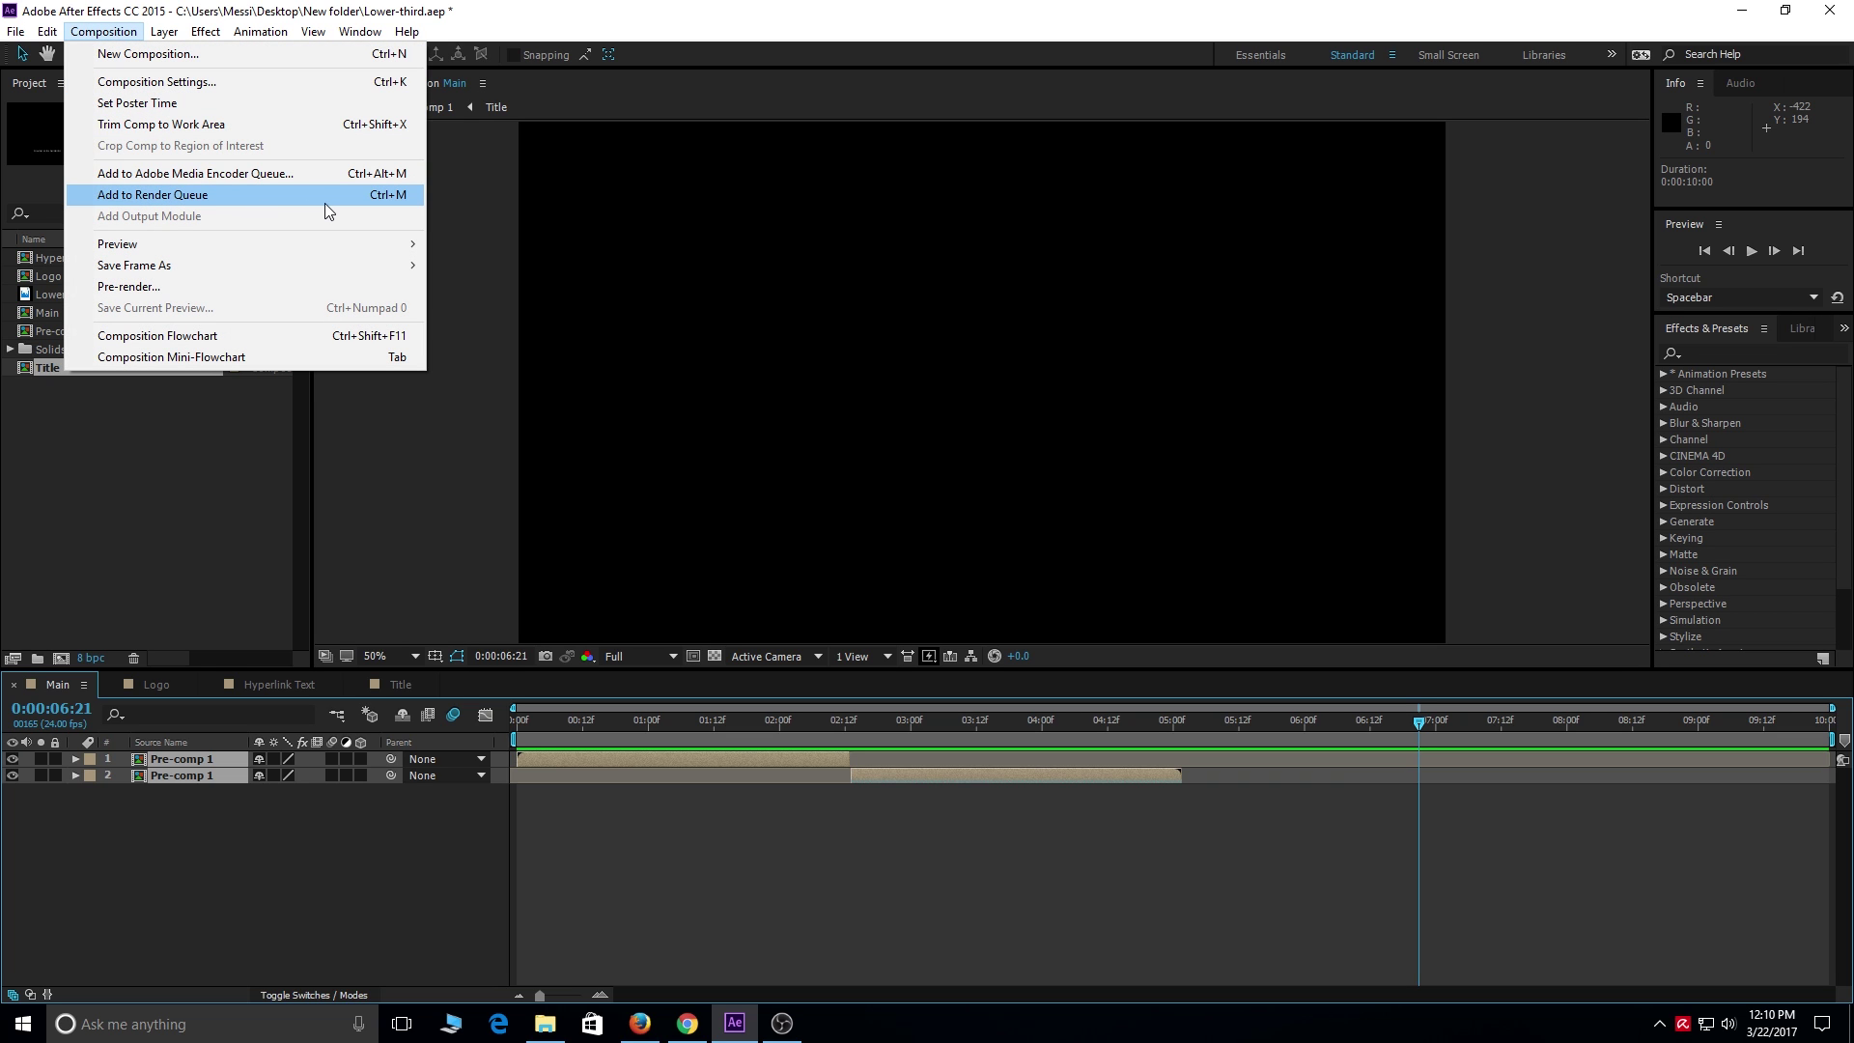
{"action": "left_click", "coordinate": [380, 201]}
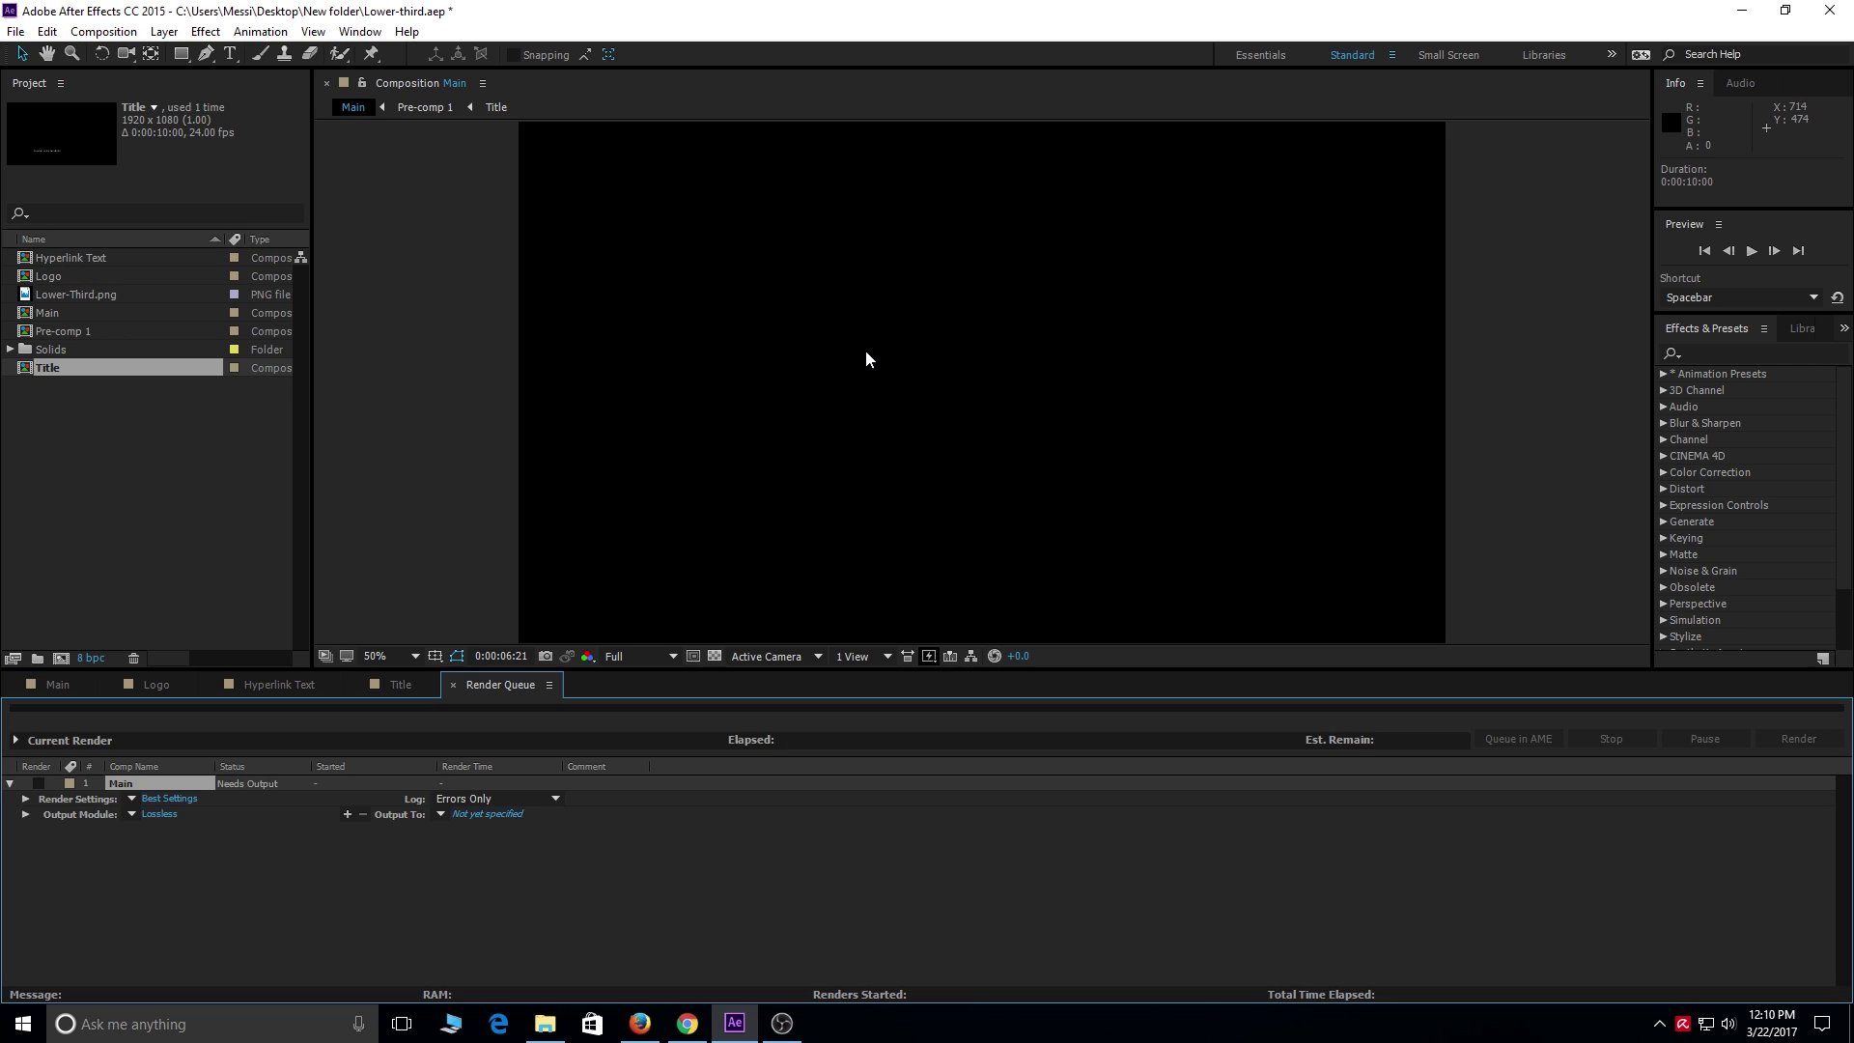
{"action": "left_click", "coordinate": [159, 814]}
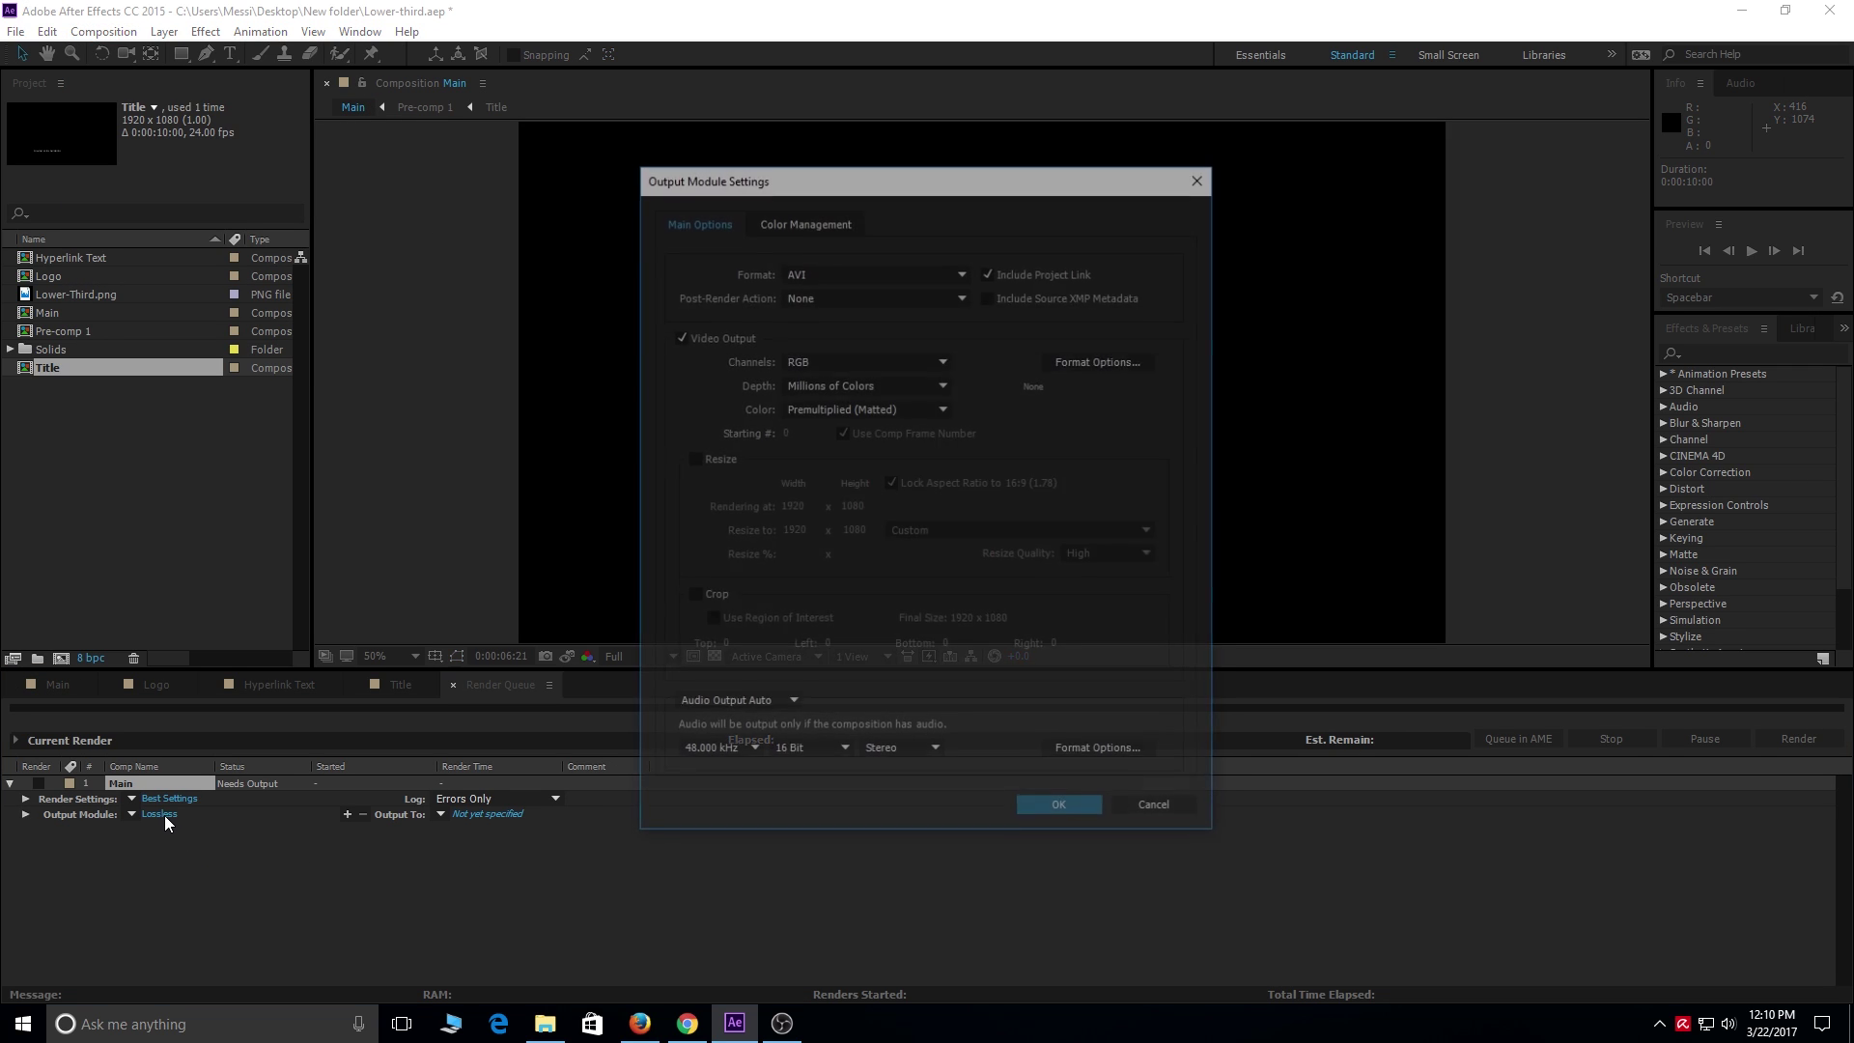
{"action": "left_click", "coordinate": [964, 273]}
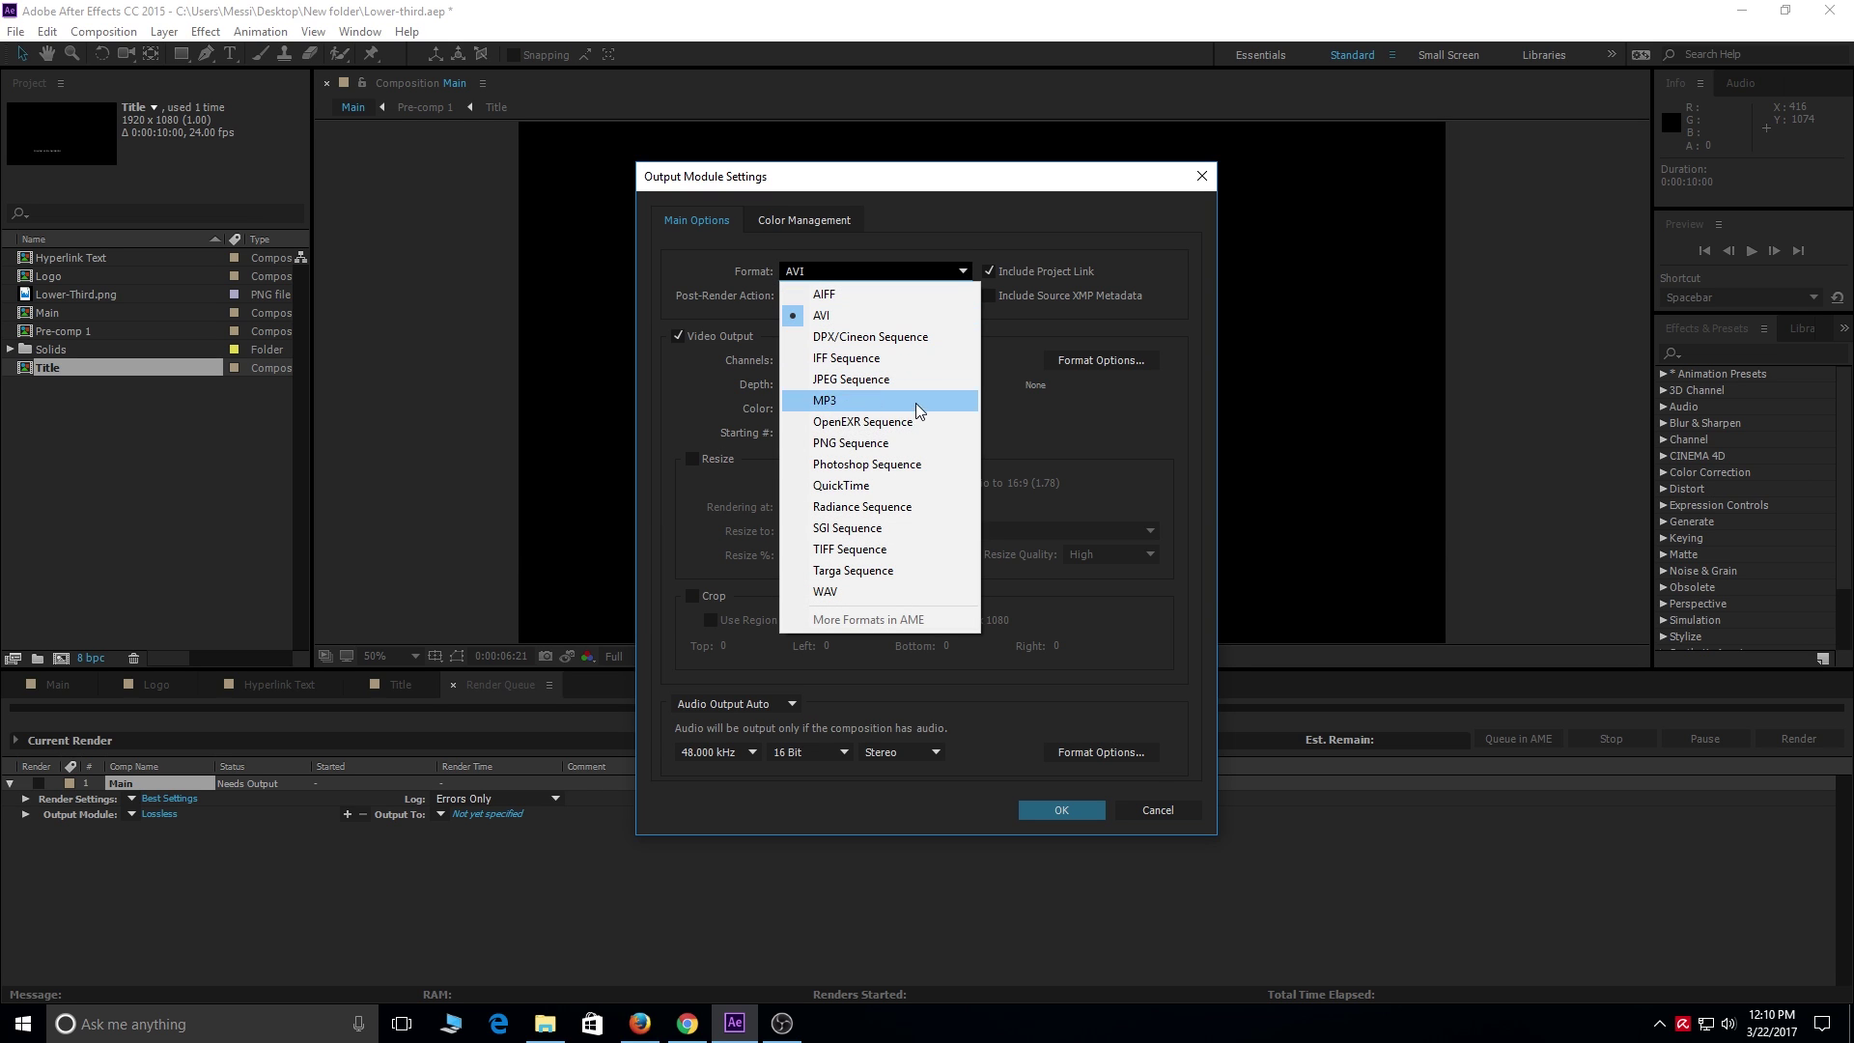
{"action": "left_click", "coordinate": [877, 486]}
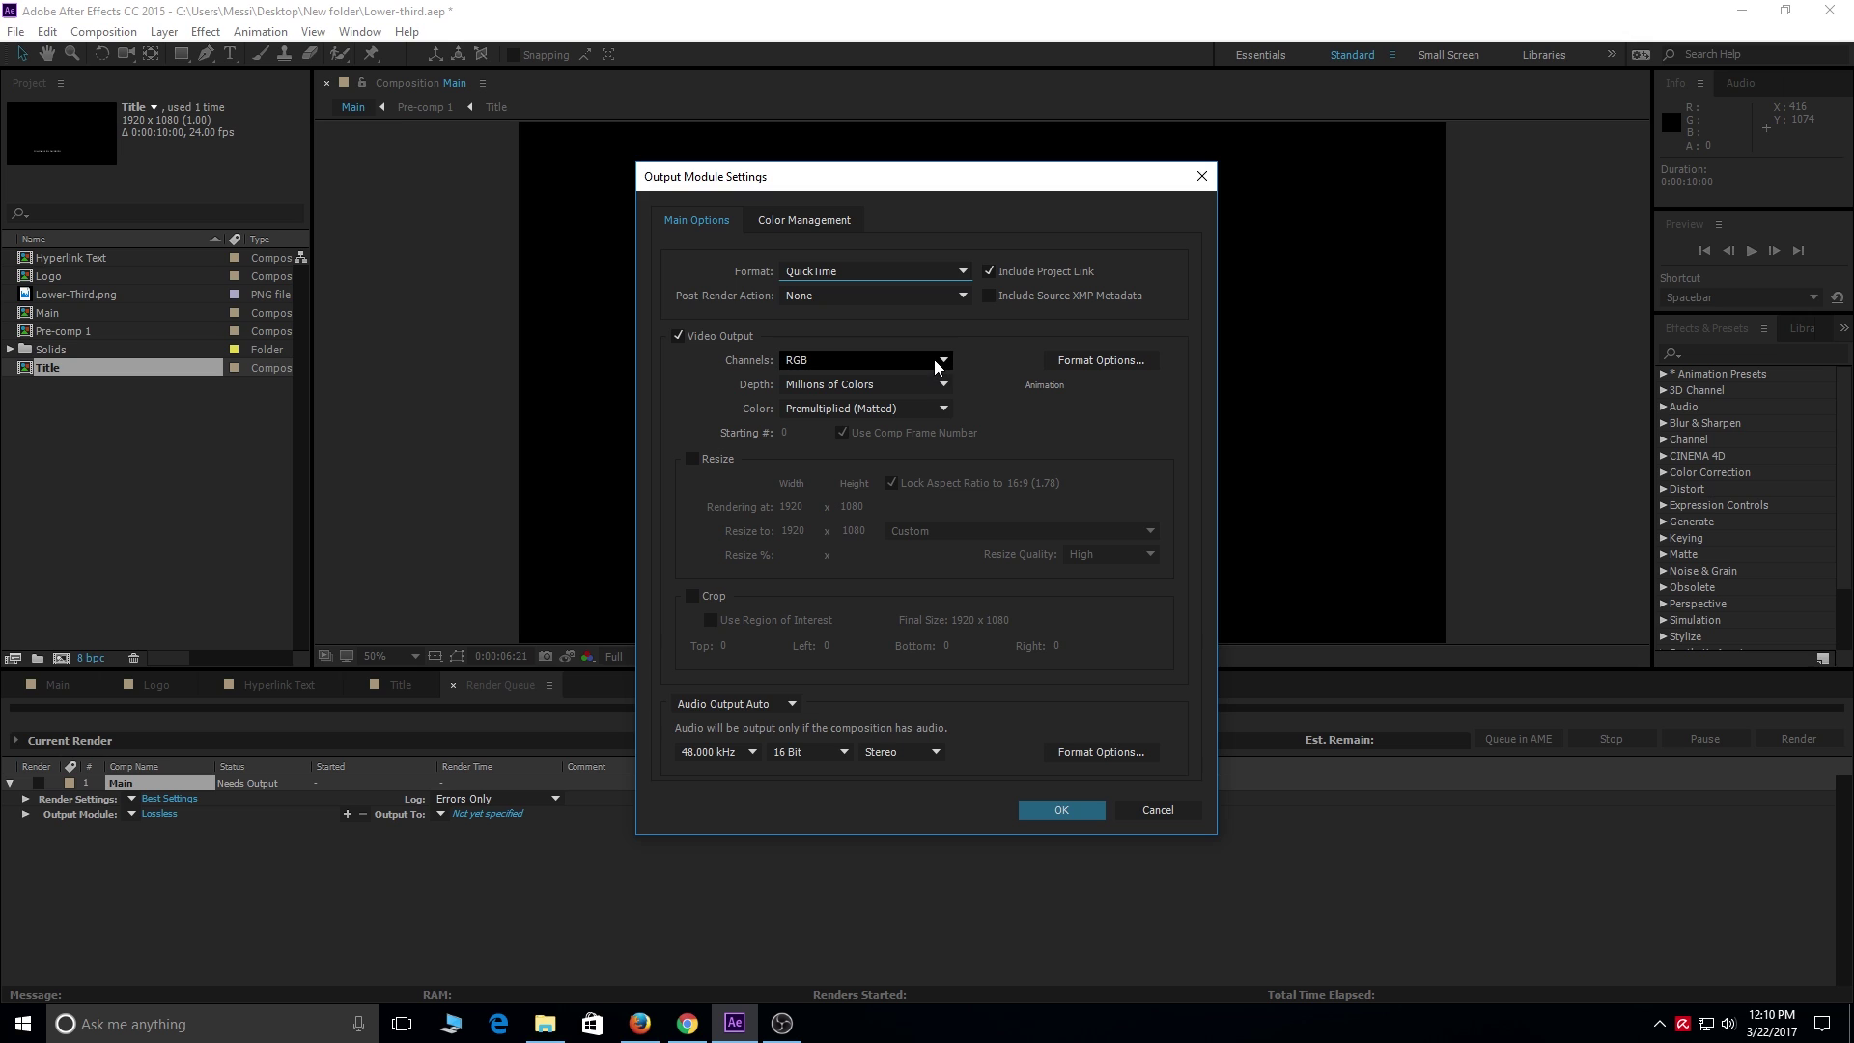
{"action": "left_click", "coordinate": [947, 364]}
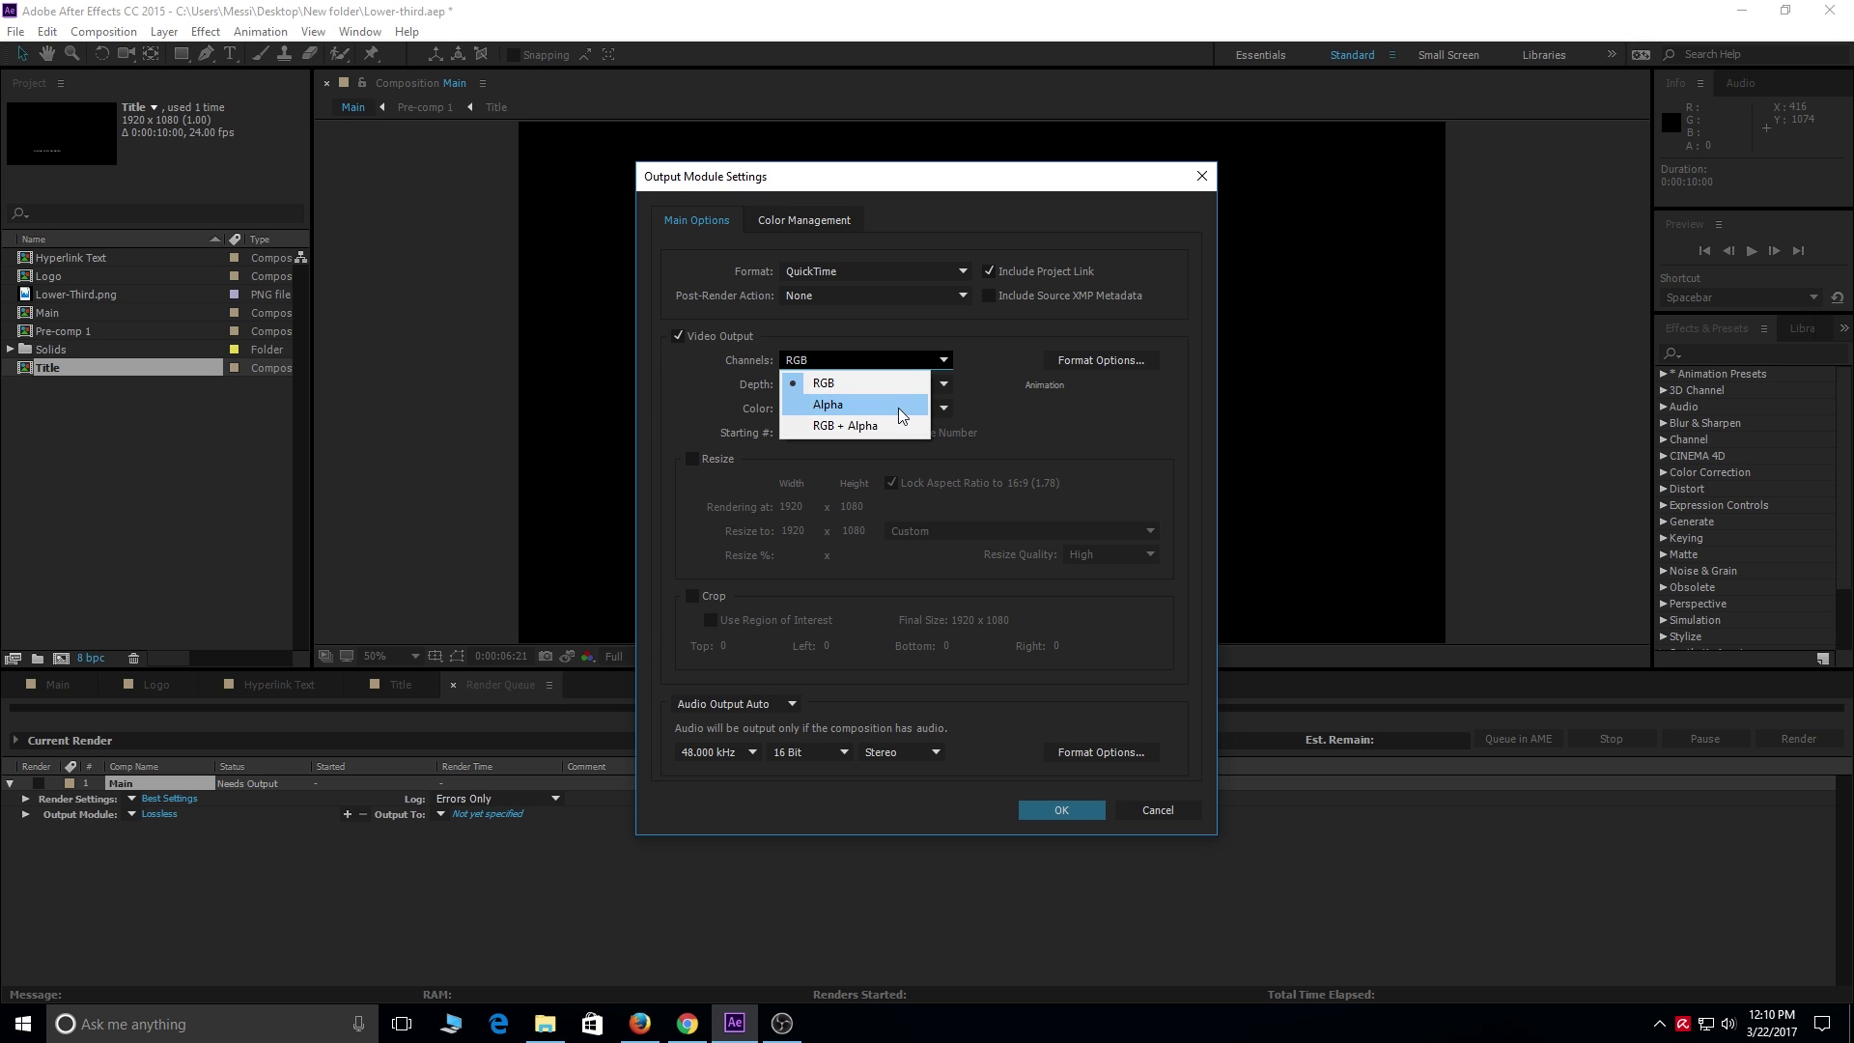
{"action": "left_click", "coordinate": [874, 426]}
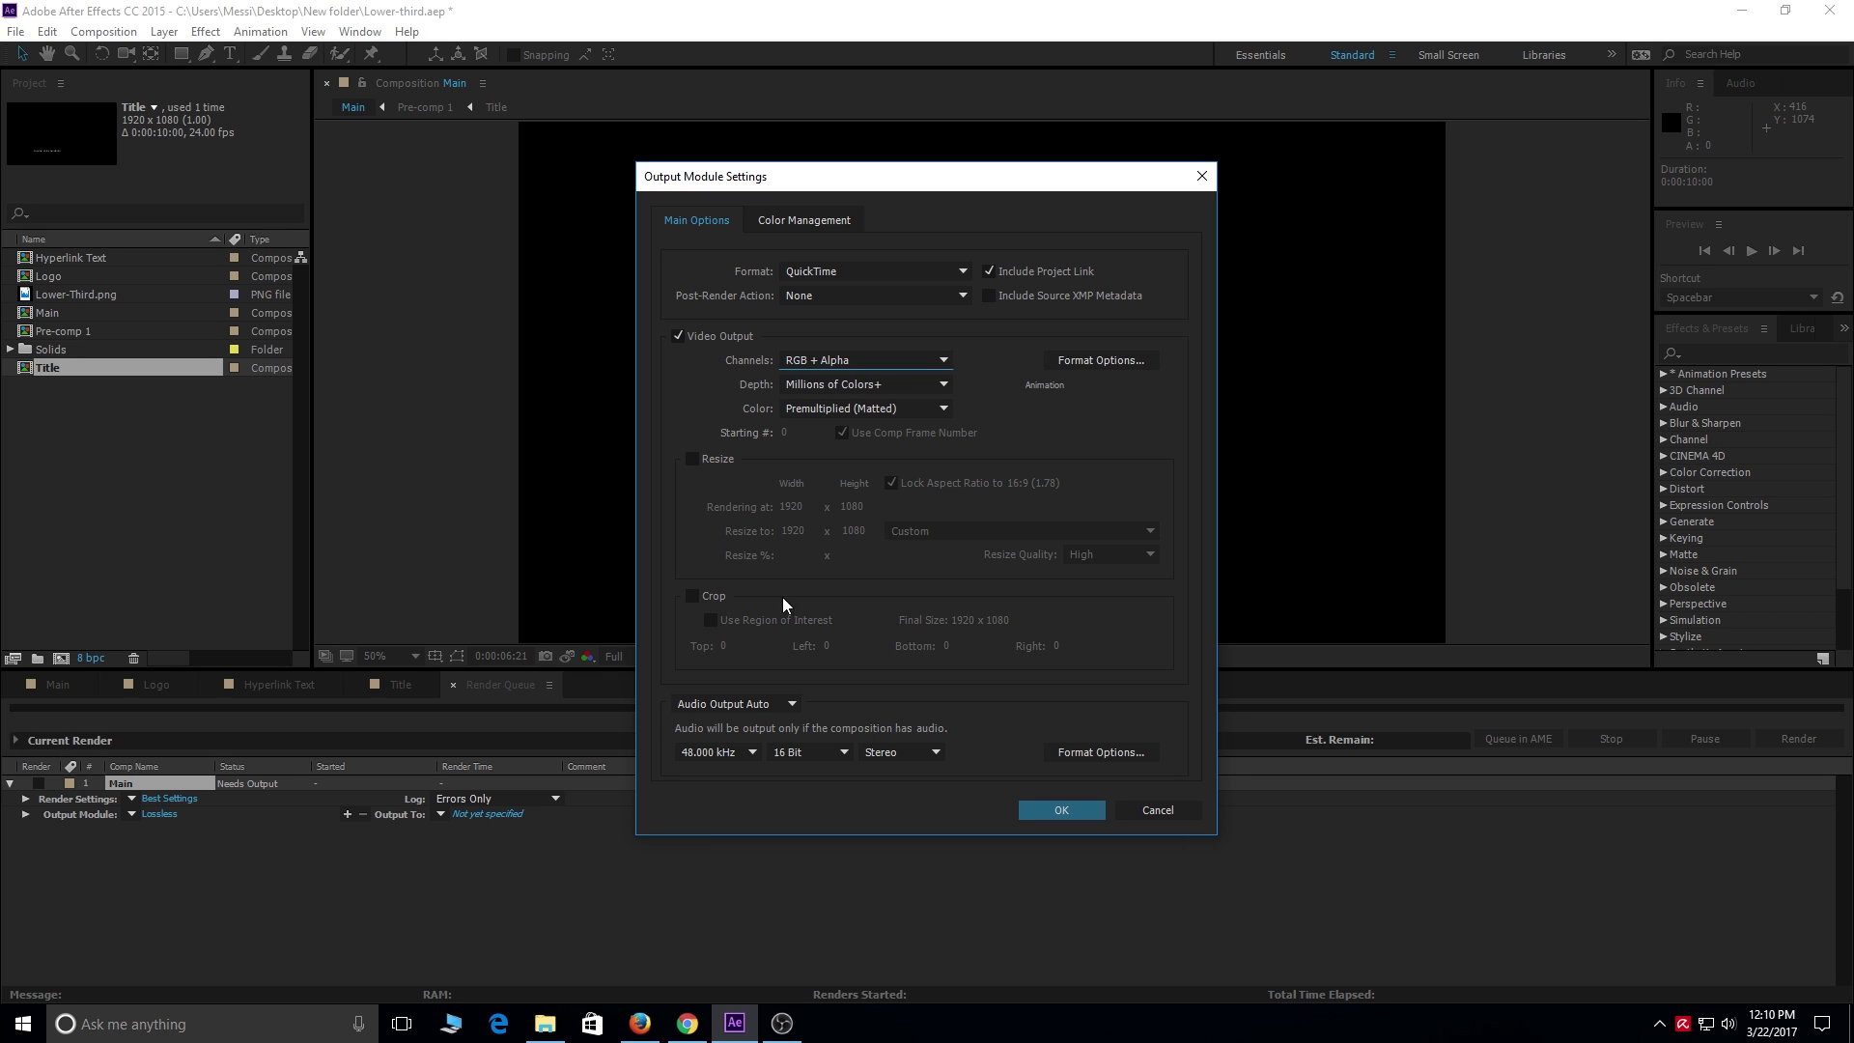
{"action": "left_click", "coordinate": [1063, 813]}
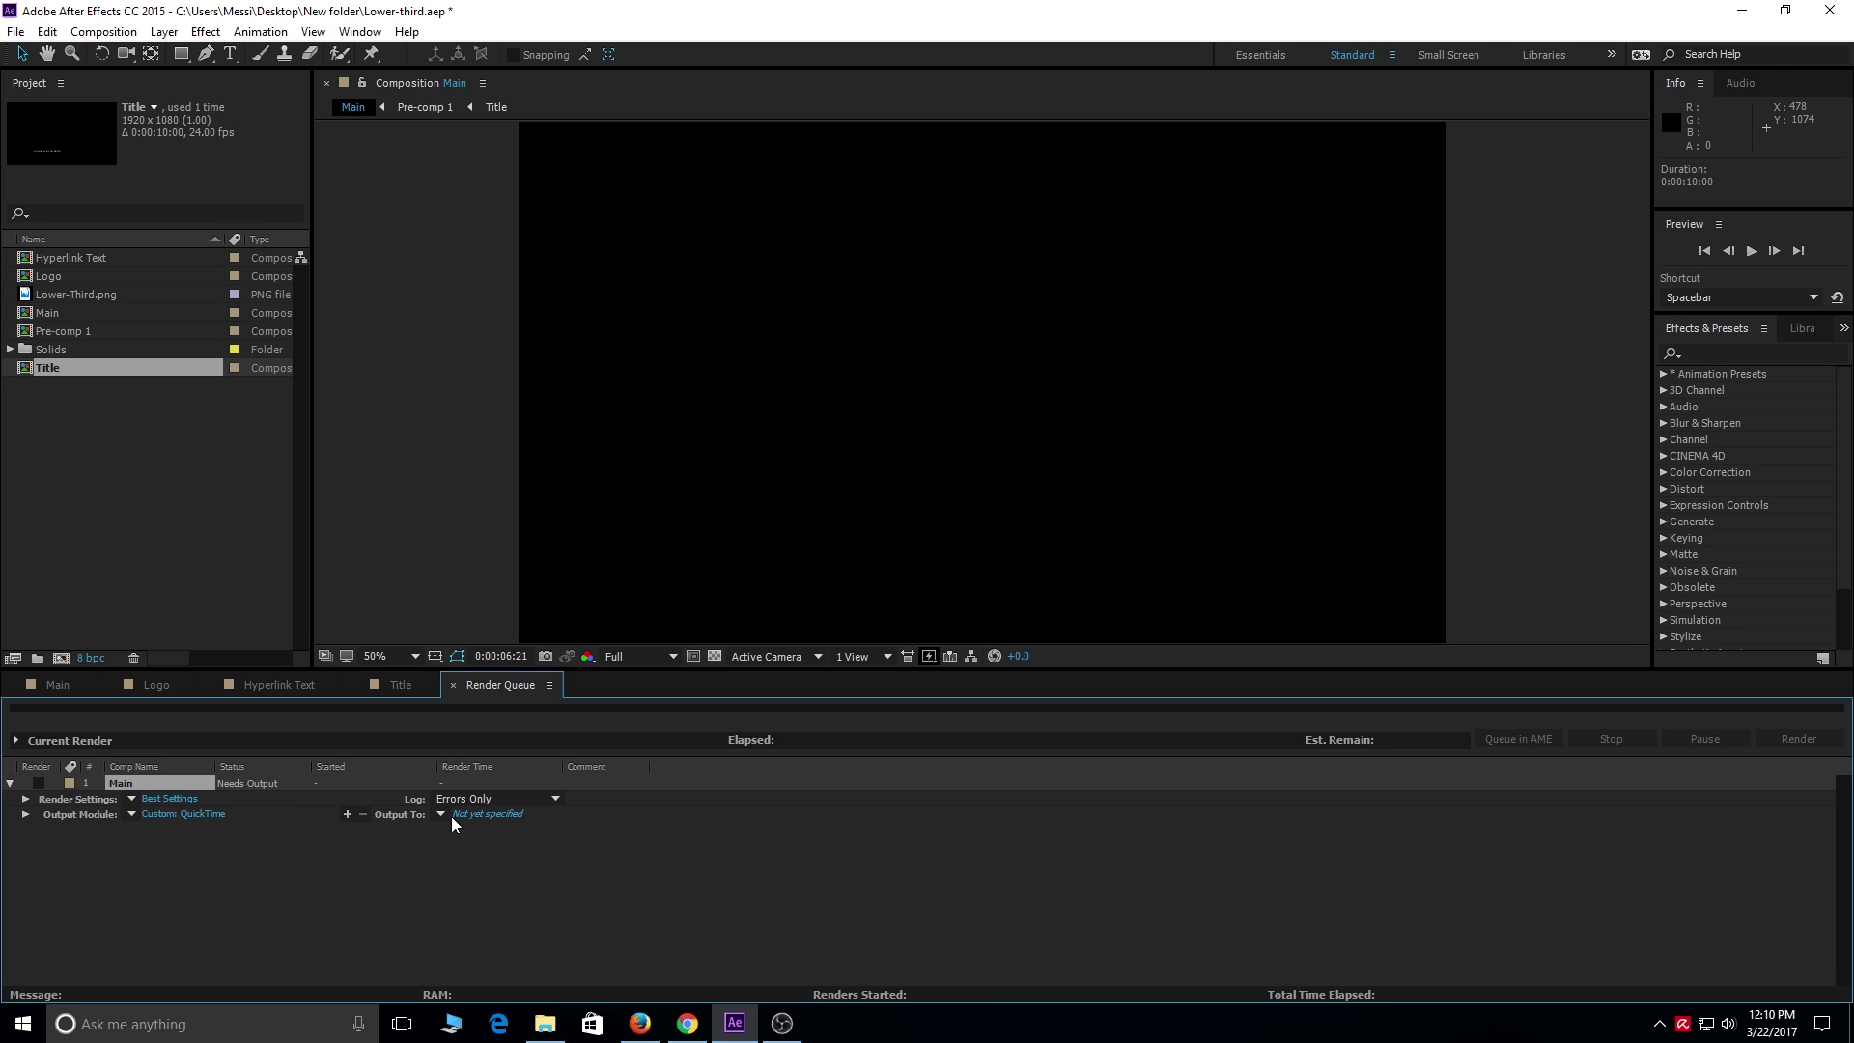
Set the output file to lowerthird 4.mov and render the Main composition
{"action": "left_click", "coordinate": [480, 814]}
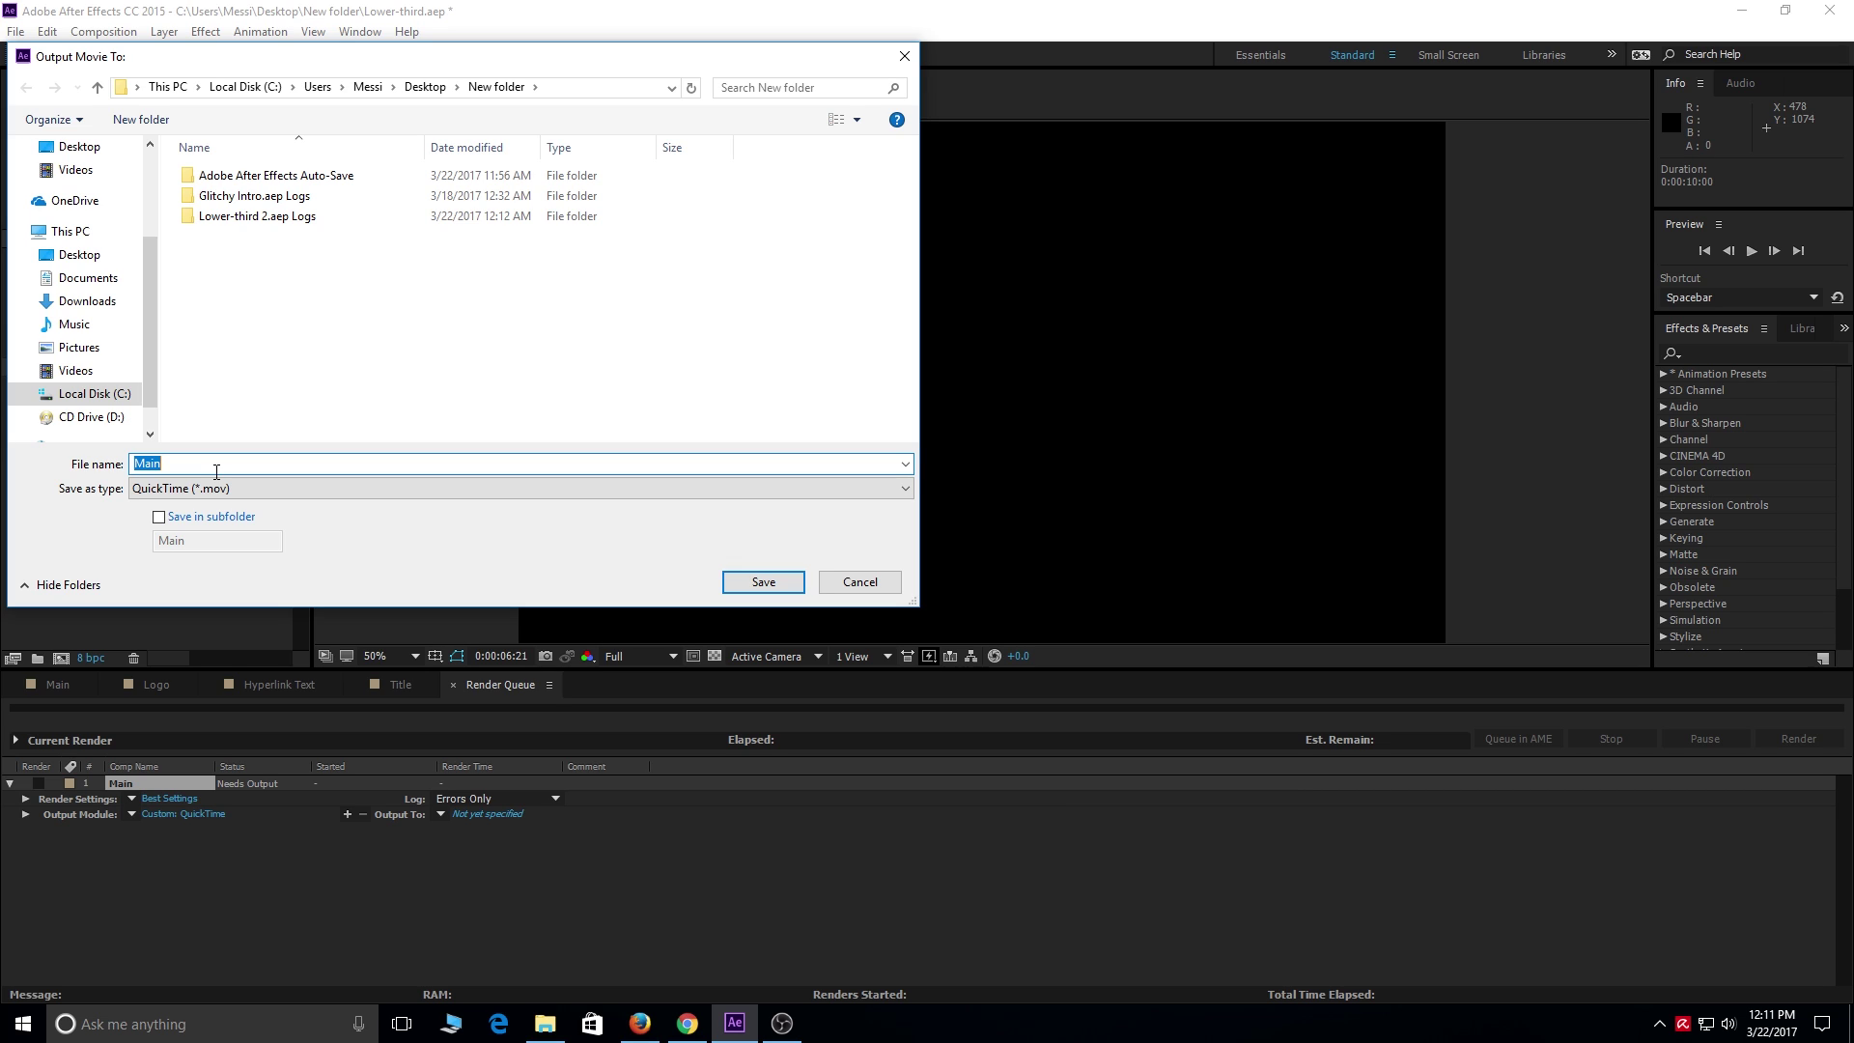
{"action": "type", "text": "lo"}
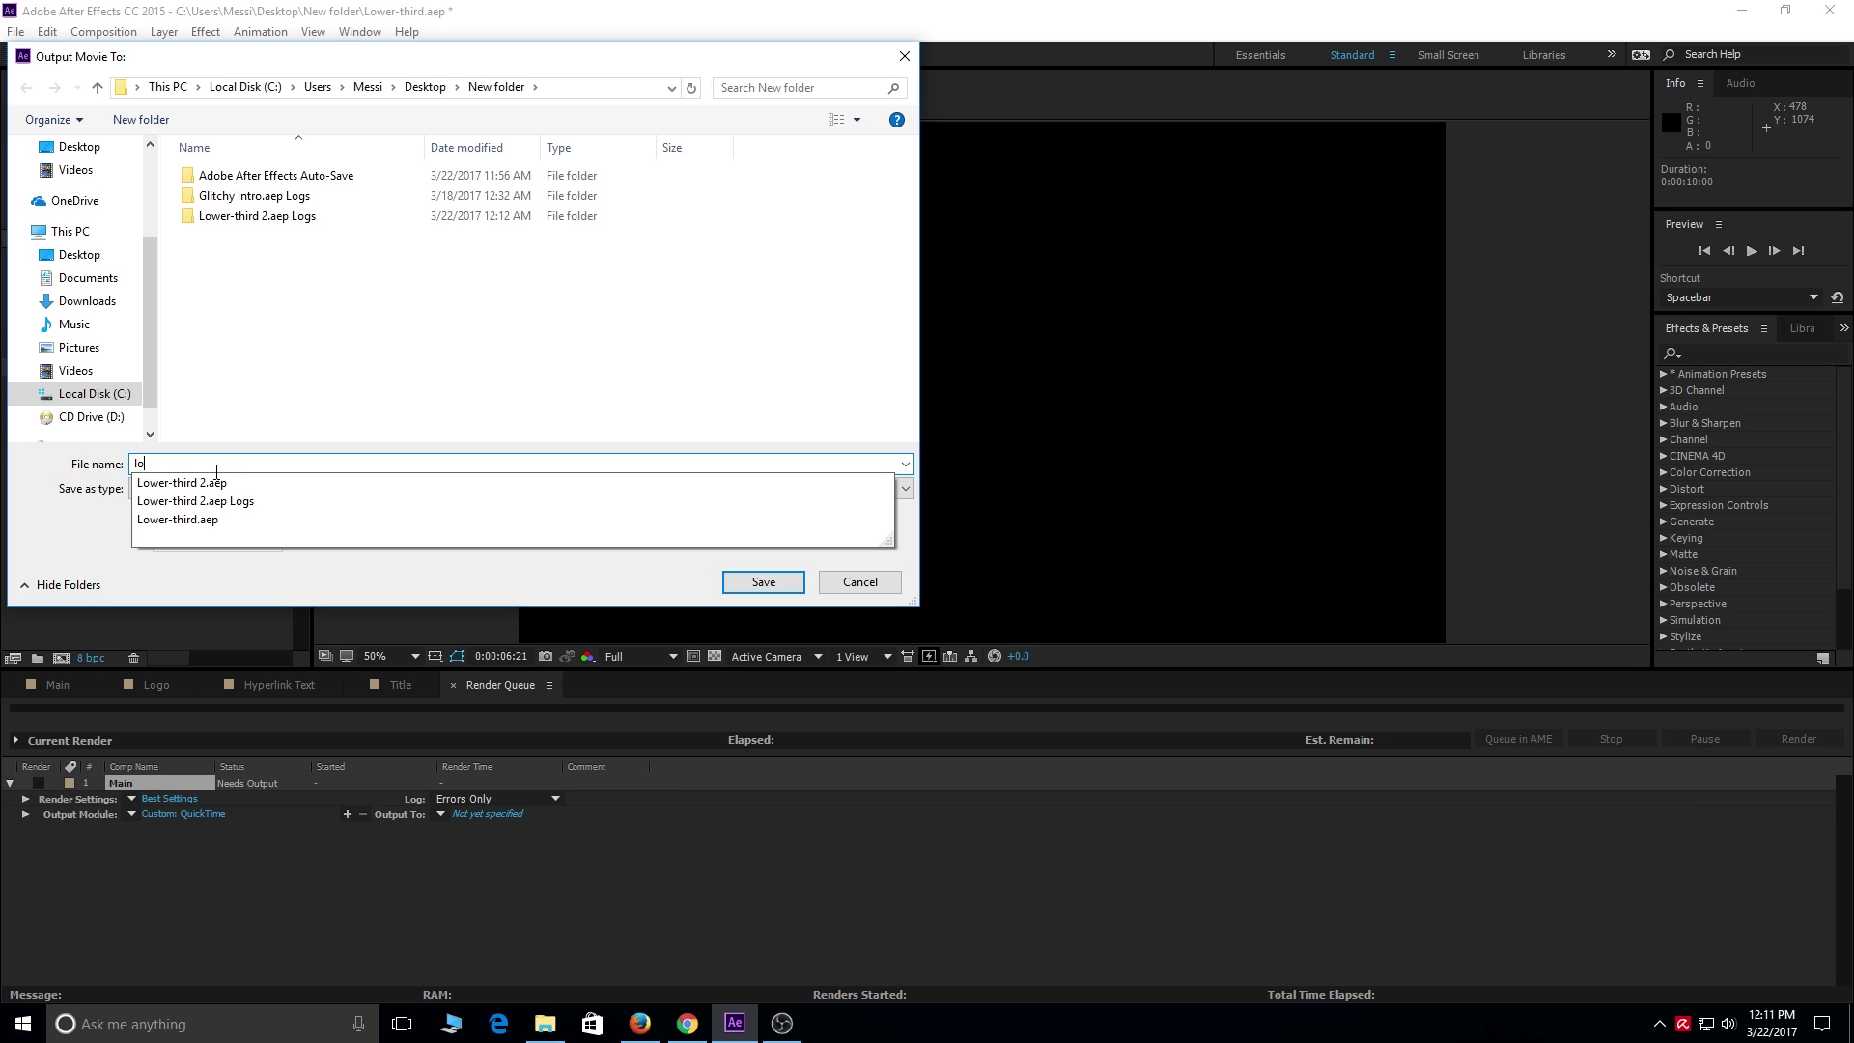
{"action": "type", "text": "werthird"}
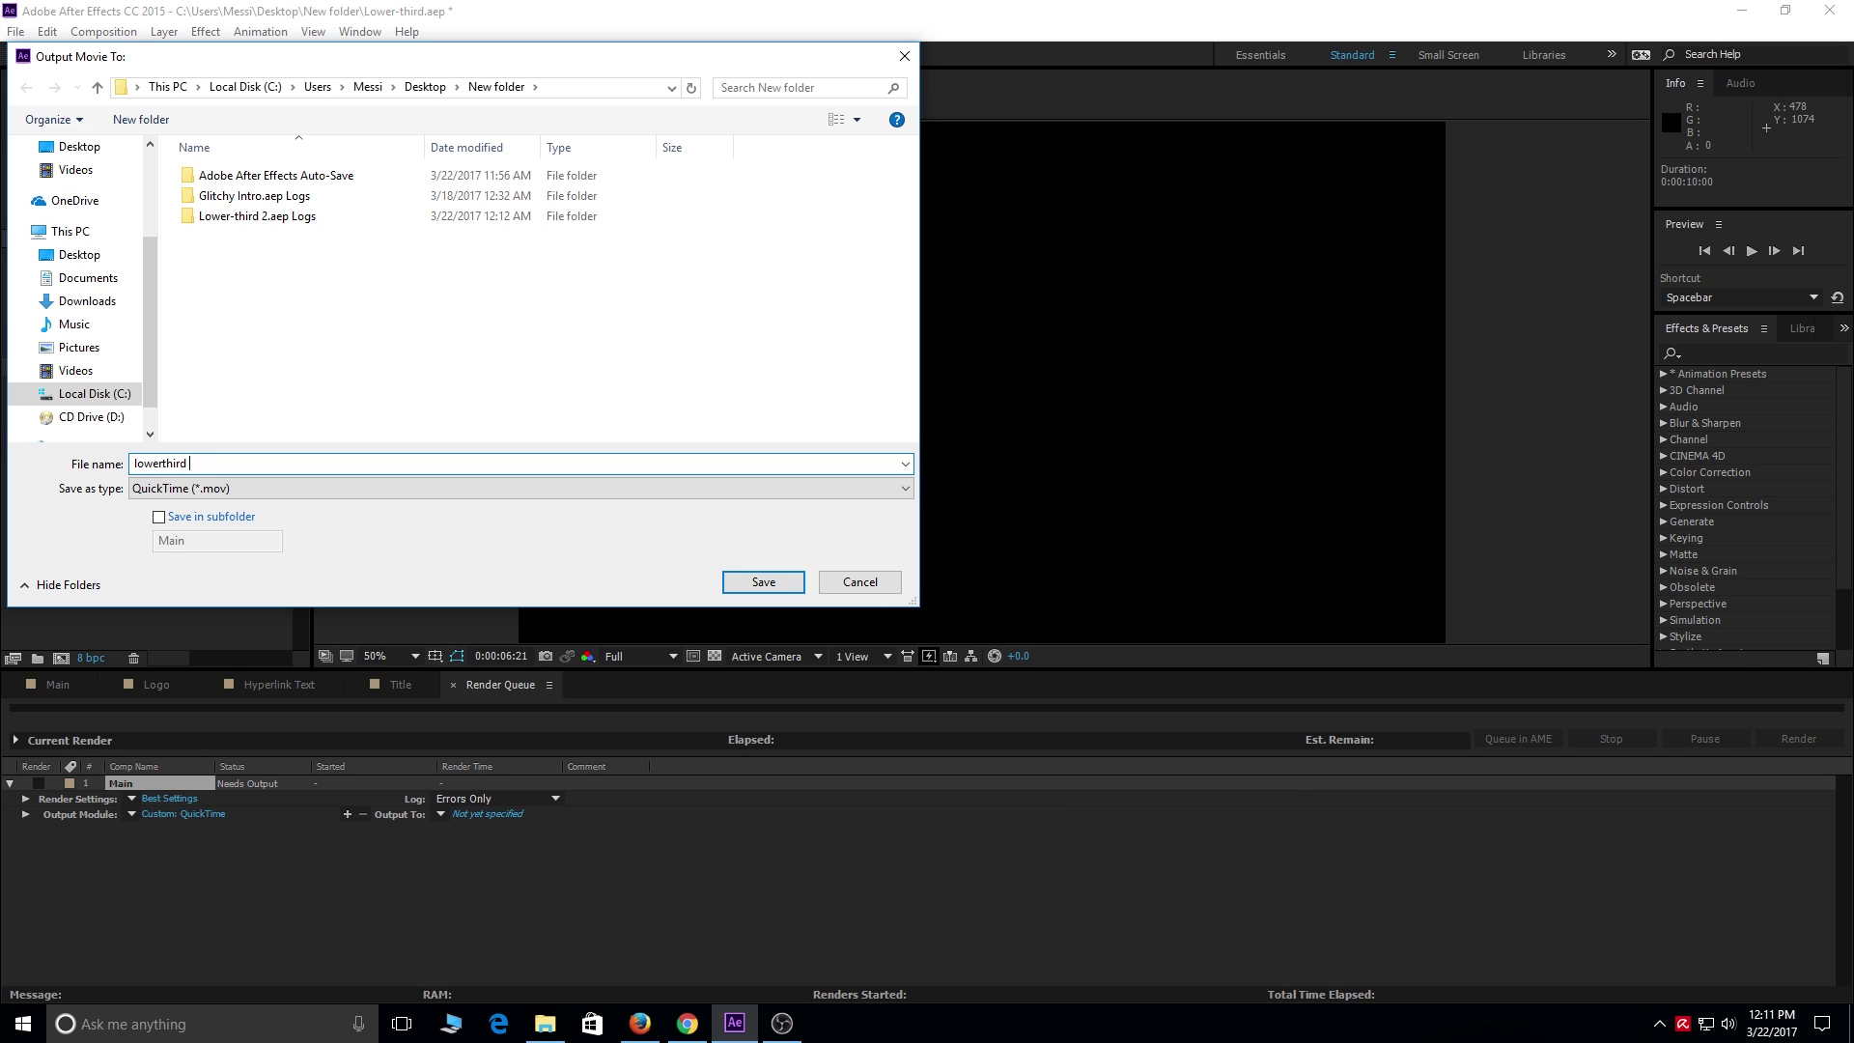
{"action": "type", "text": " 4"}
{"action": "left_click", "coordinate": [761, 584]}
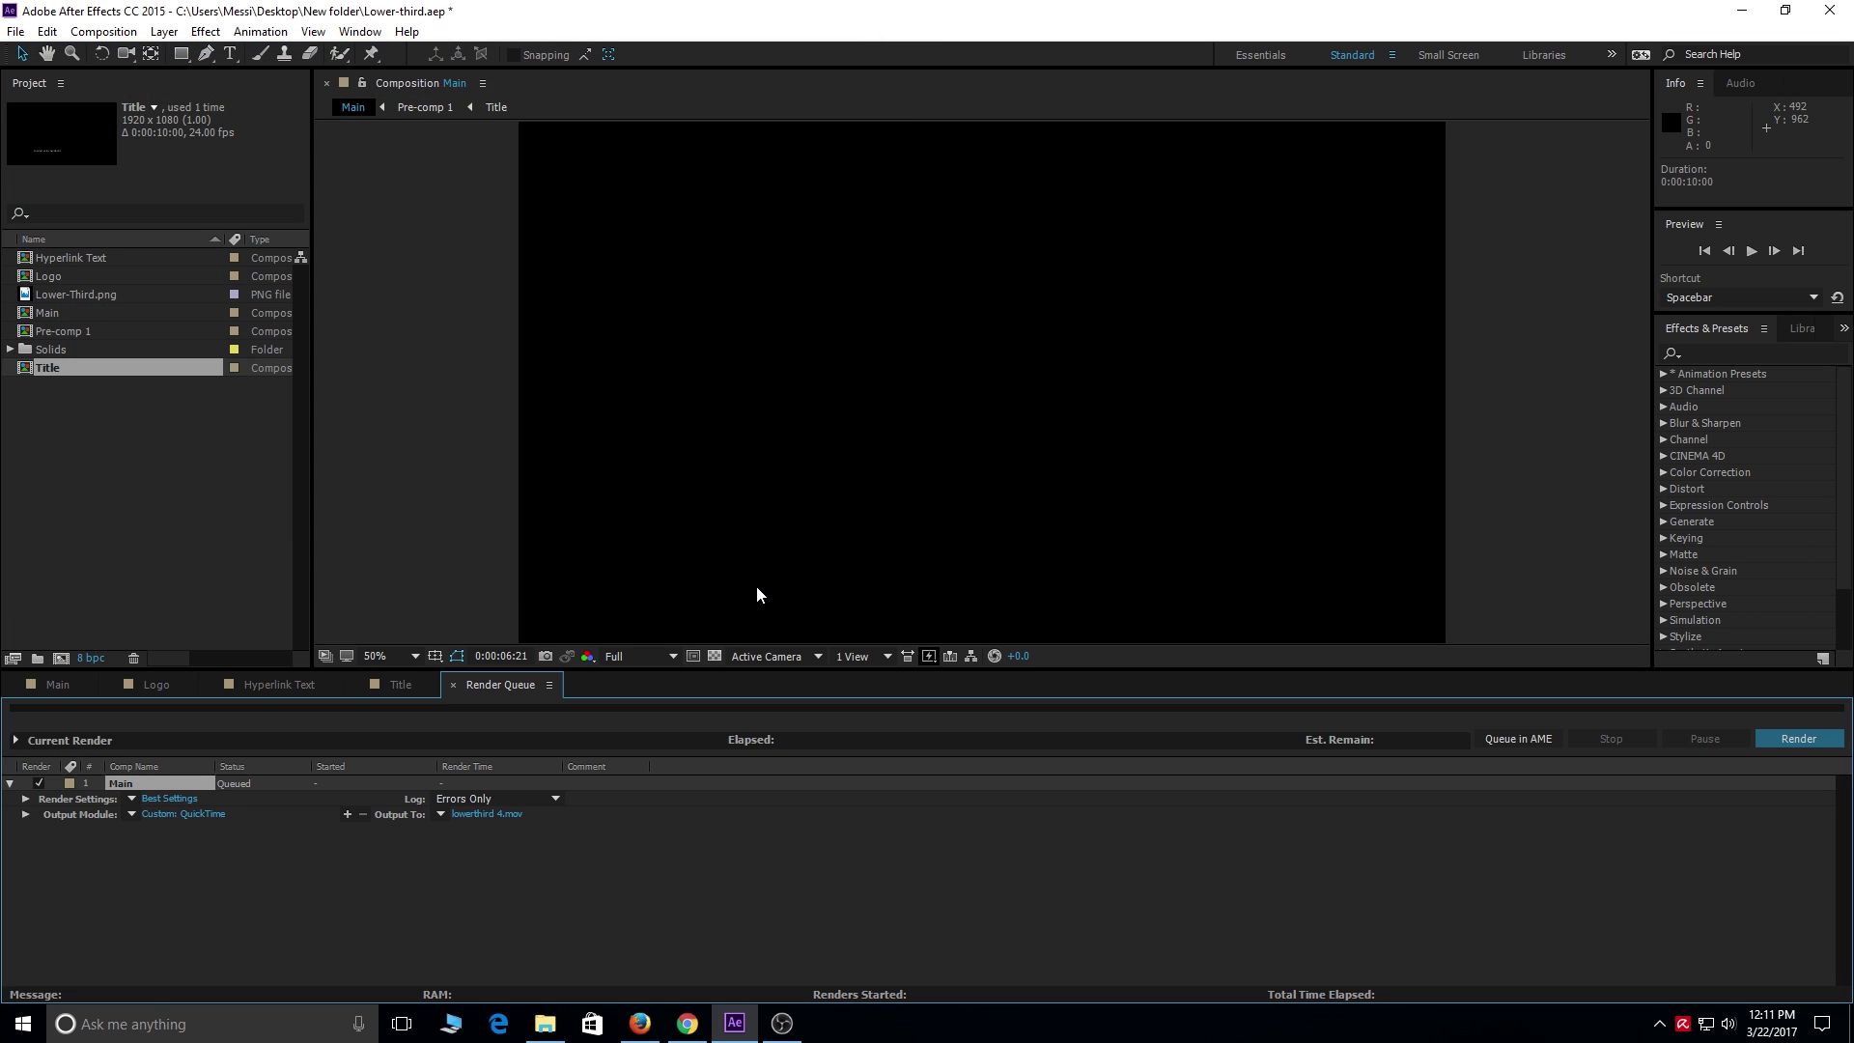
{"action": "left_click", "coordinate": [1803, 740]}
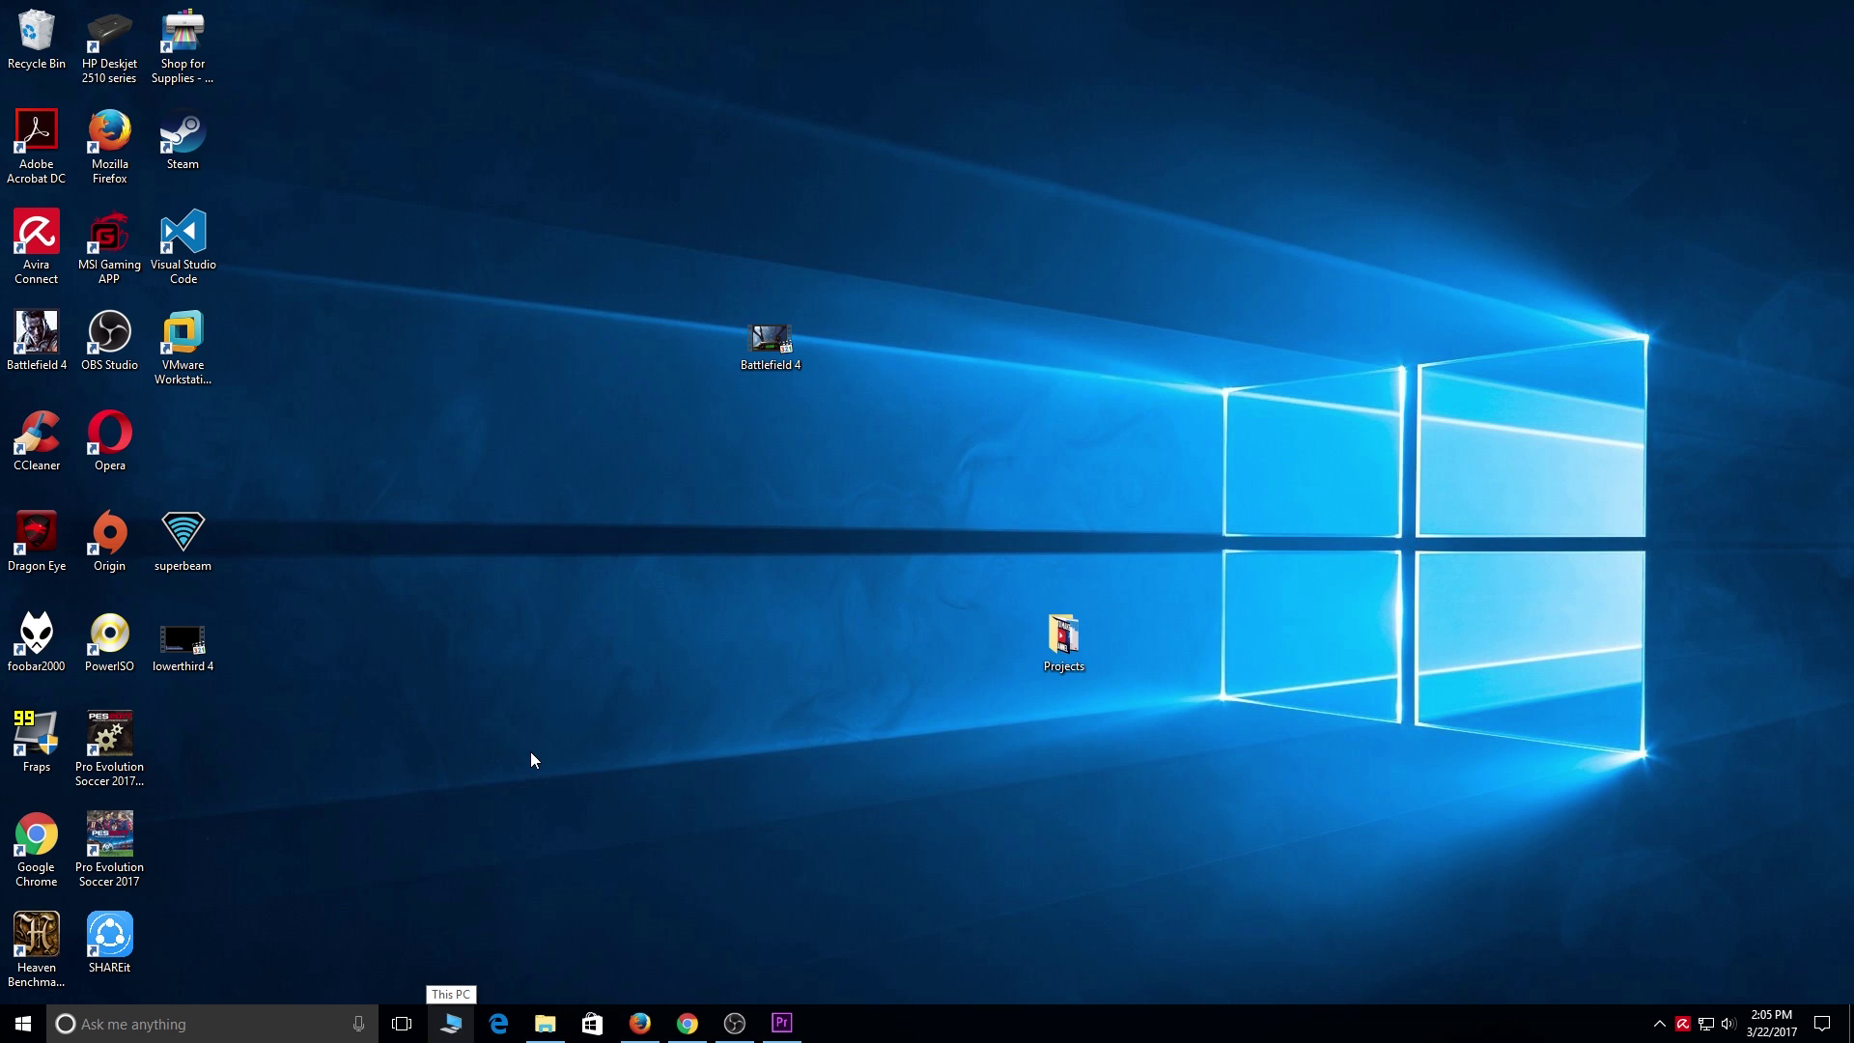
{"action": "double_click", "coordinate": [193, 640]}
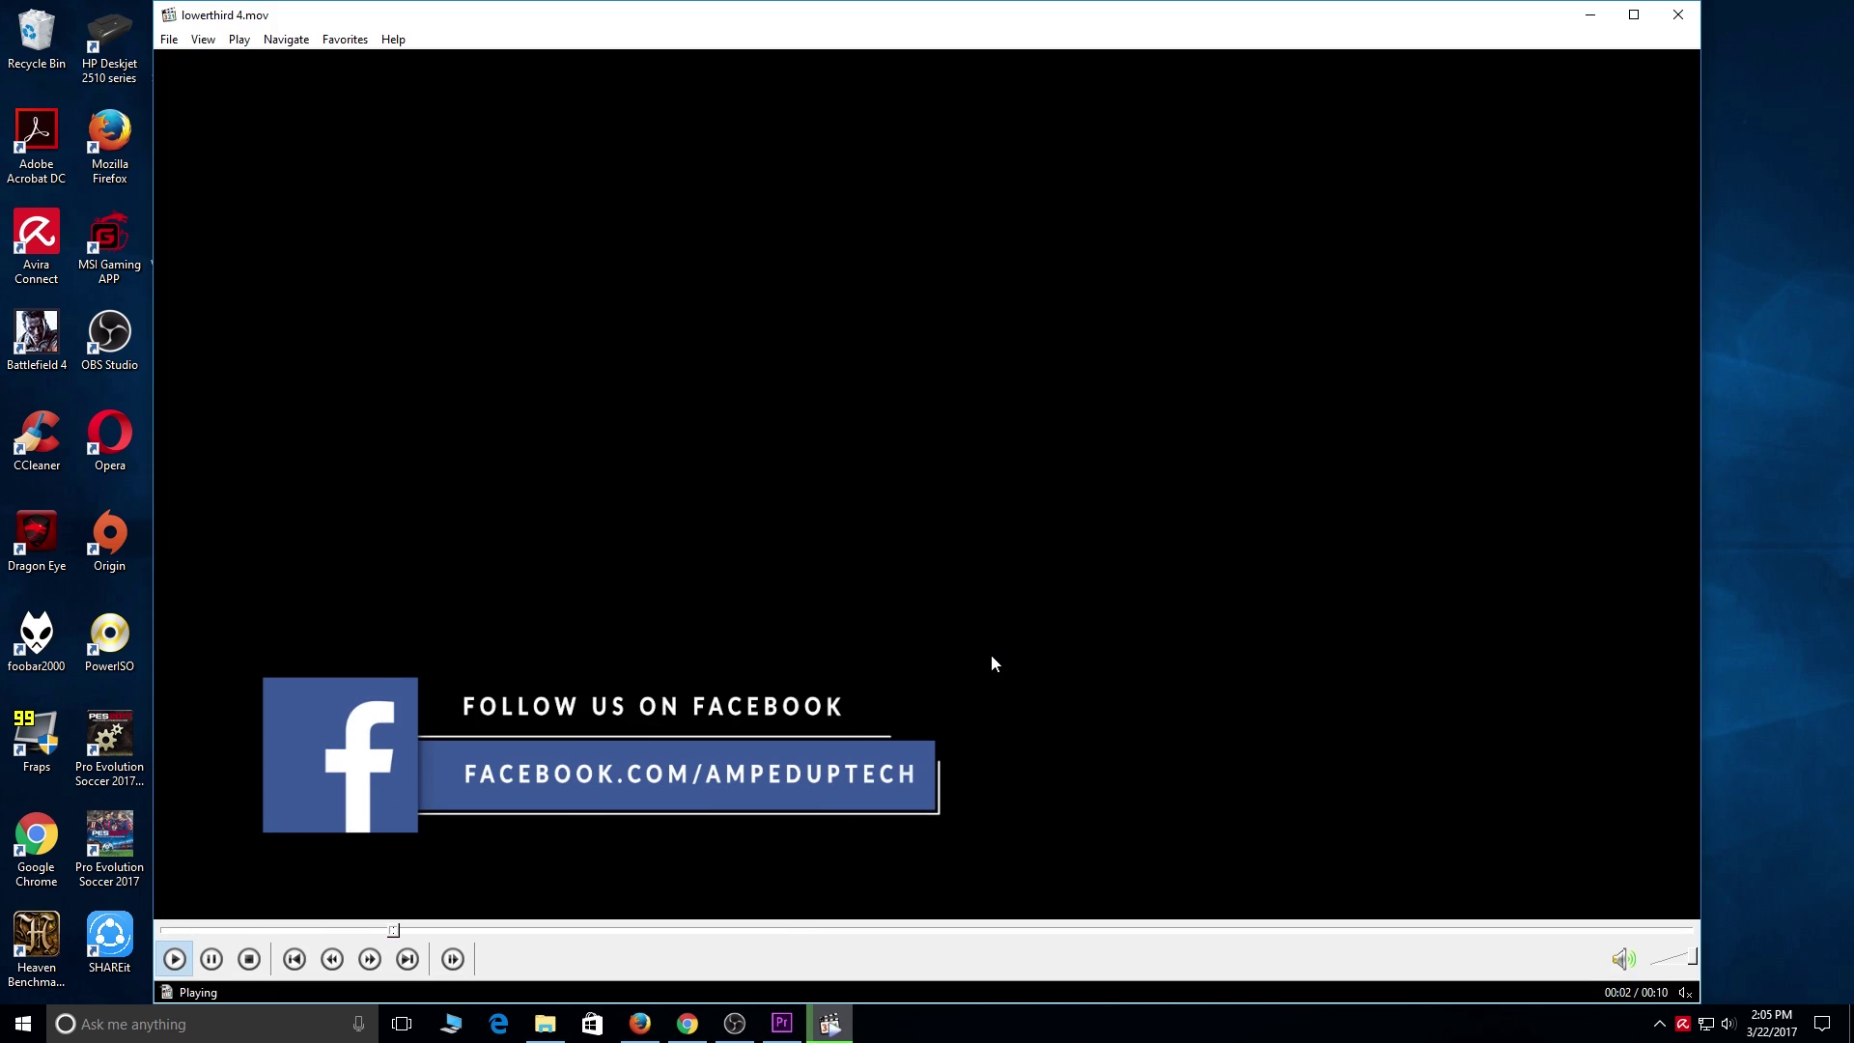
{"action": "left_click", "coordinate": [1127, 771]}
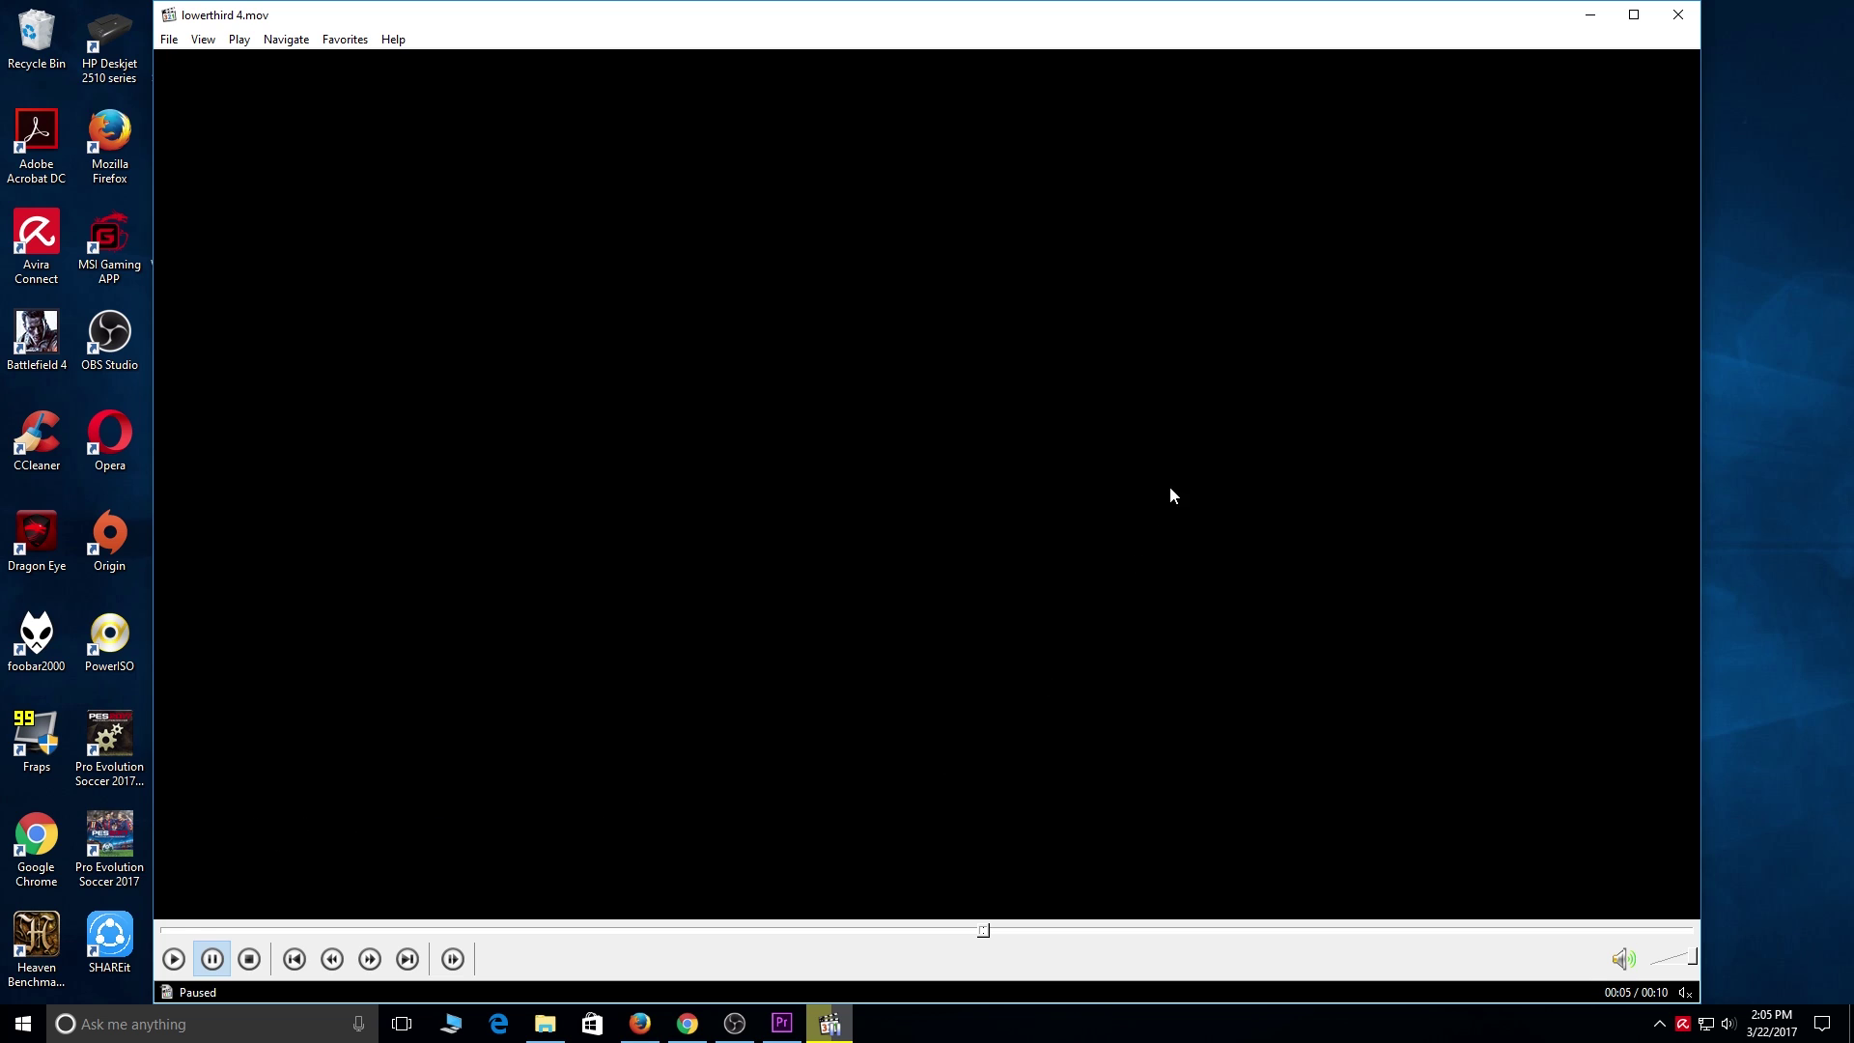
{"action": "left_click", "coordinate": [1279, 450]}
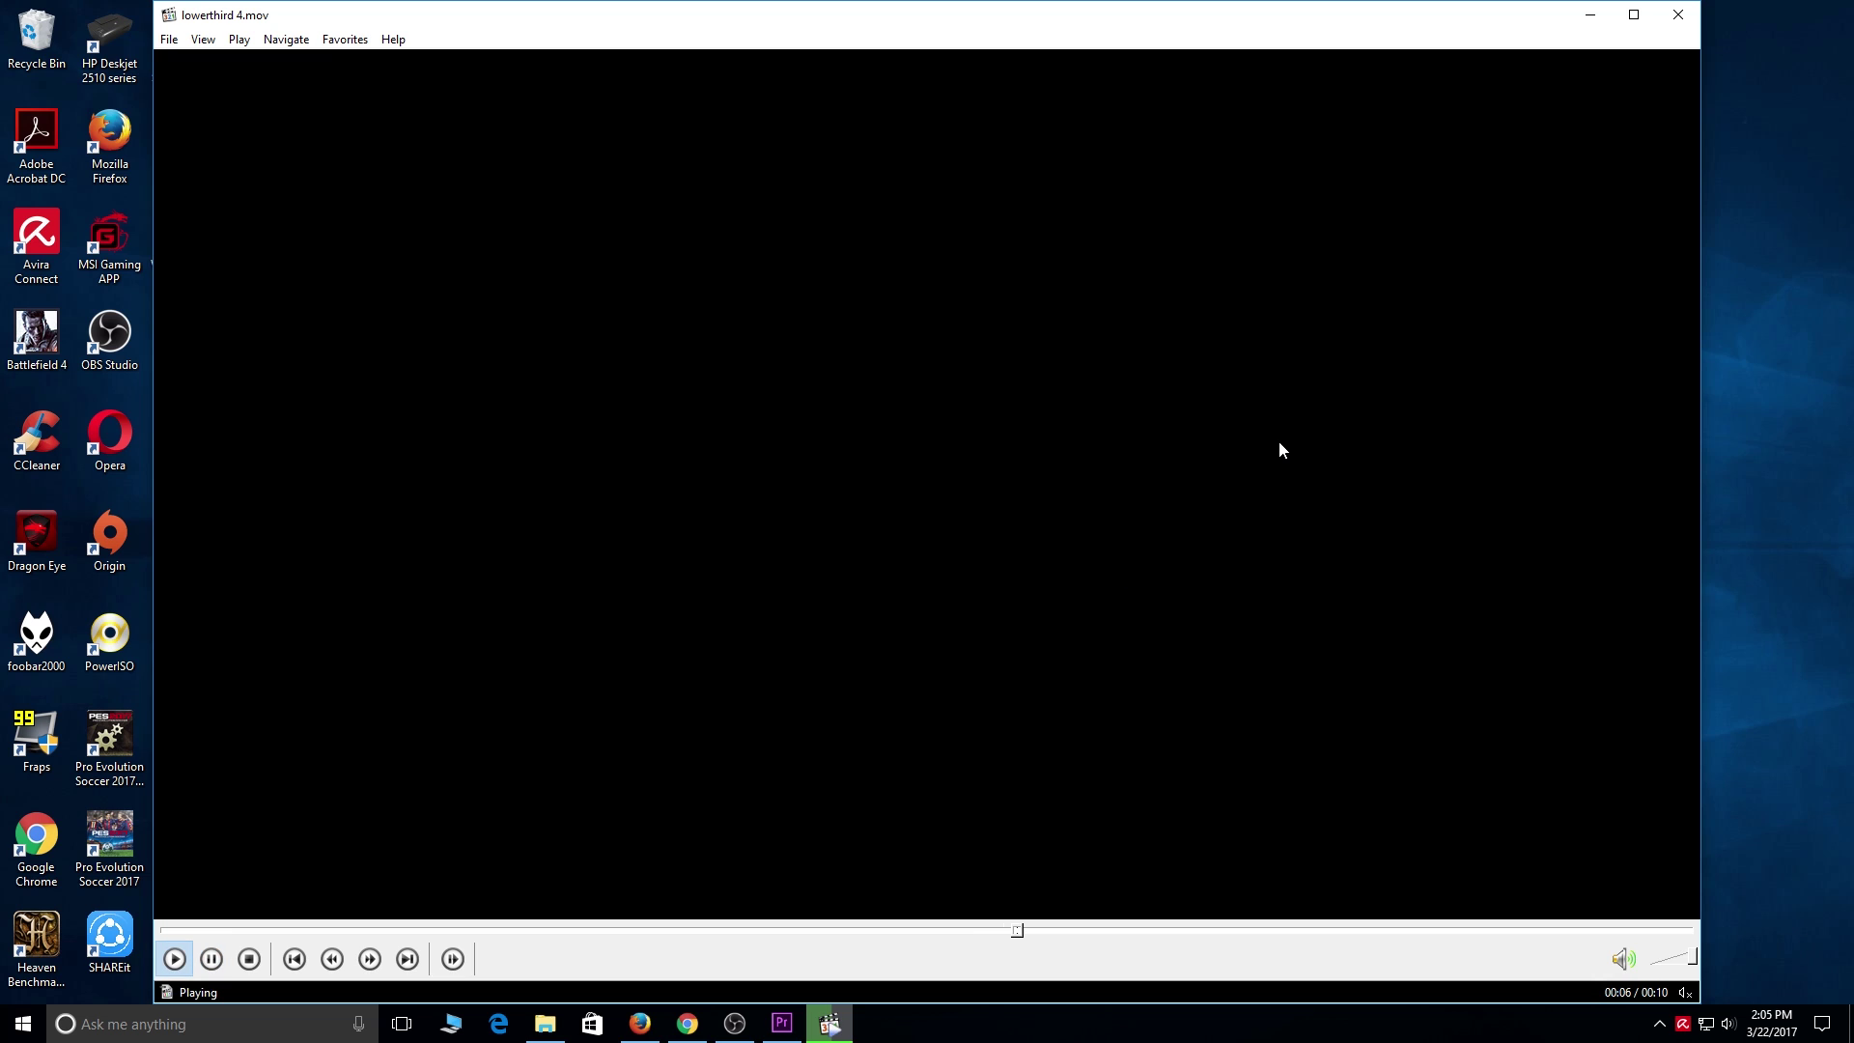
{"action": "left_click", "coordinate": [1279, 450]}
{"action": "left_click", "coordinate": [1584, 17]}
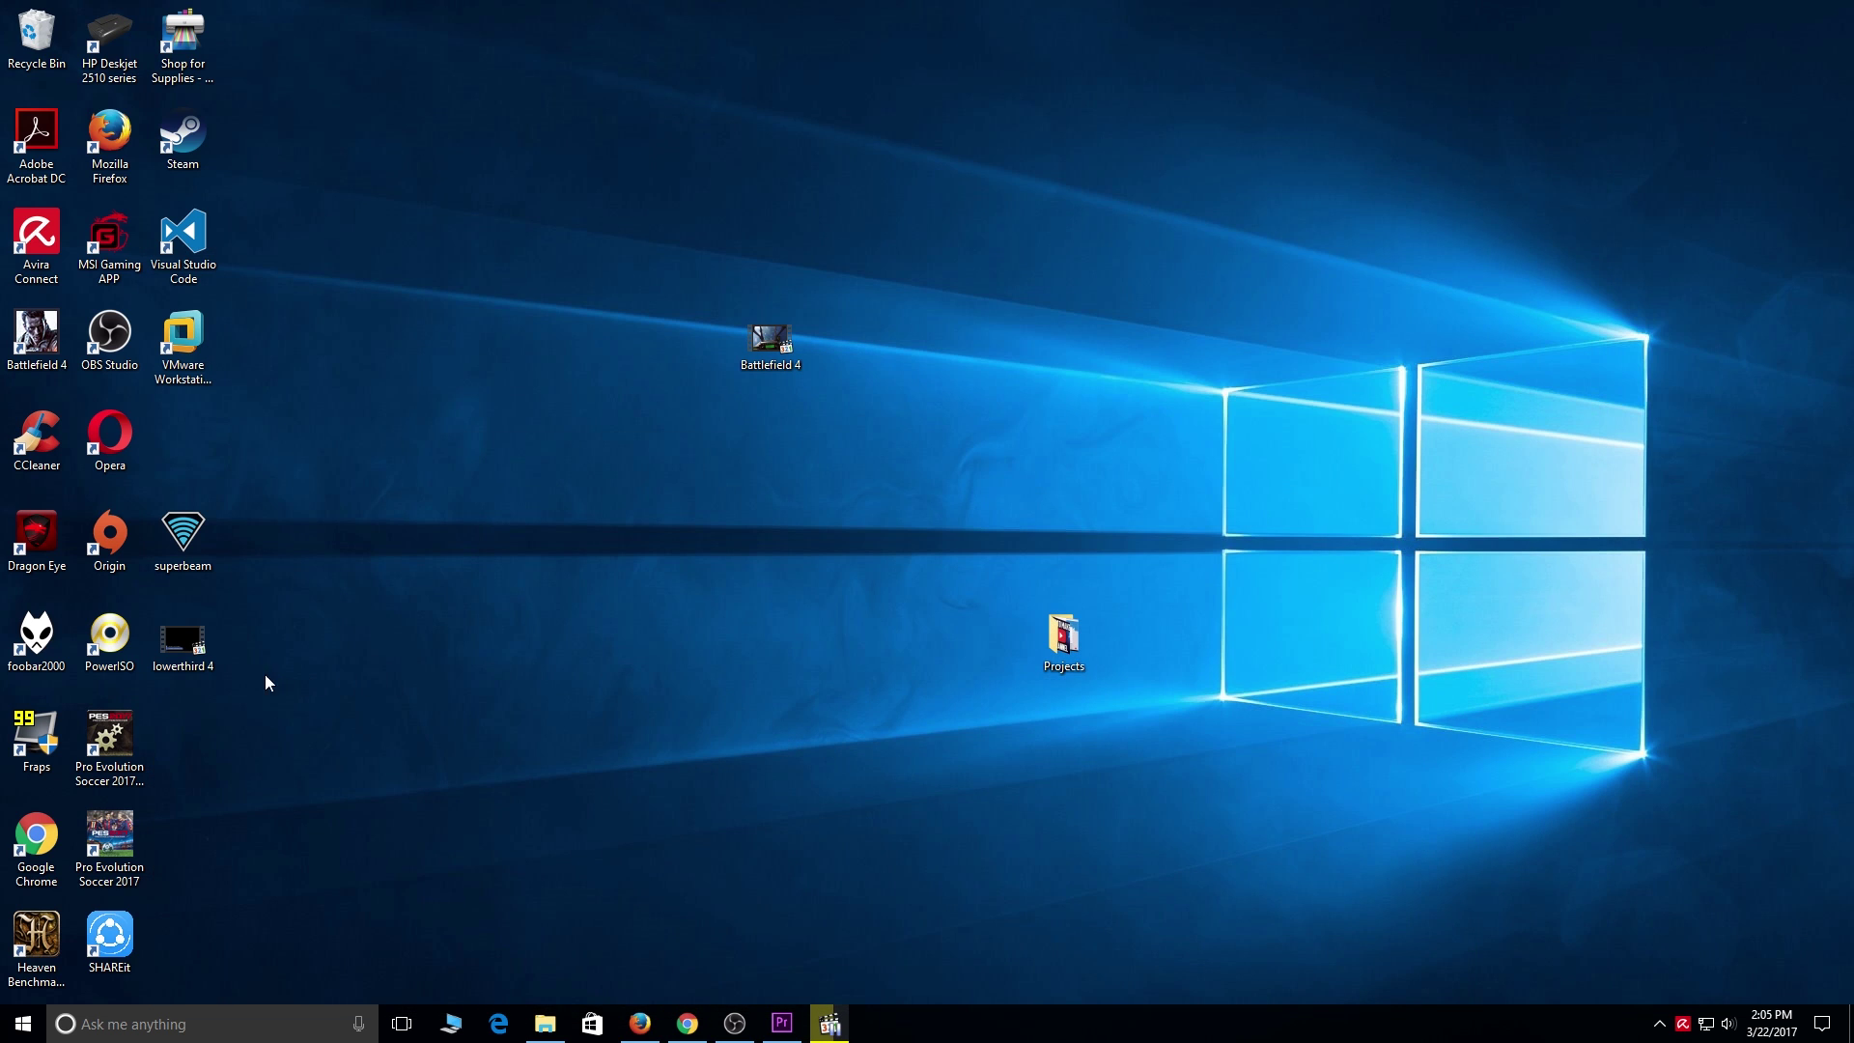
Drop lowerthird 4.mov onto track V2 near 00:00:14 and play the sequence from the start
{"action": "left_click_drag", "start_coordinate": [195, 640], "coordinate": [879, 782]}
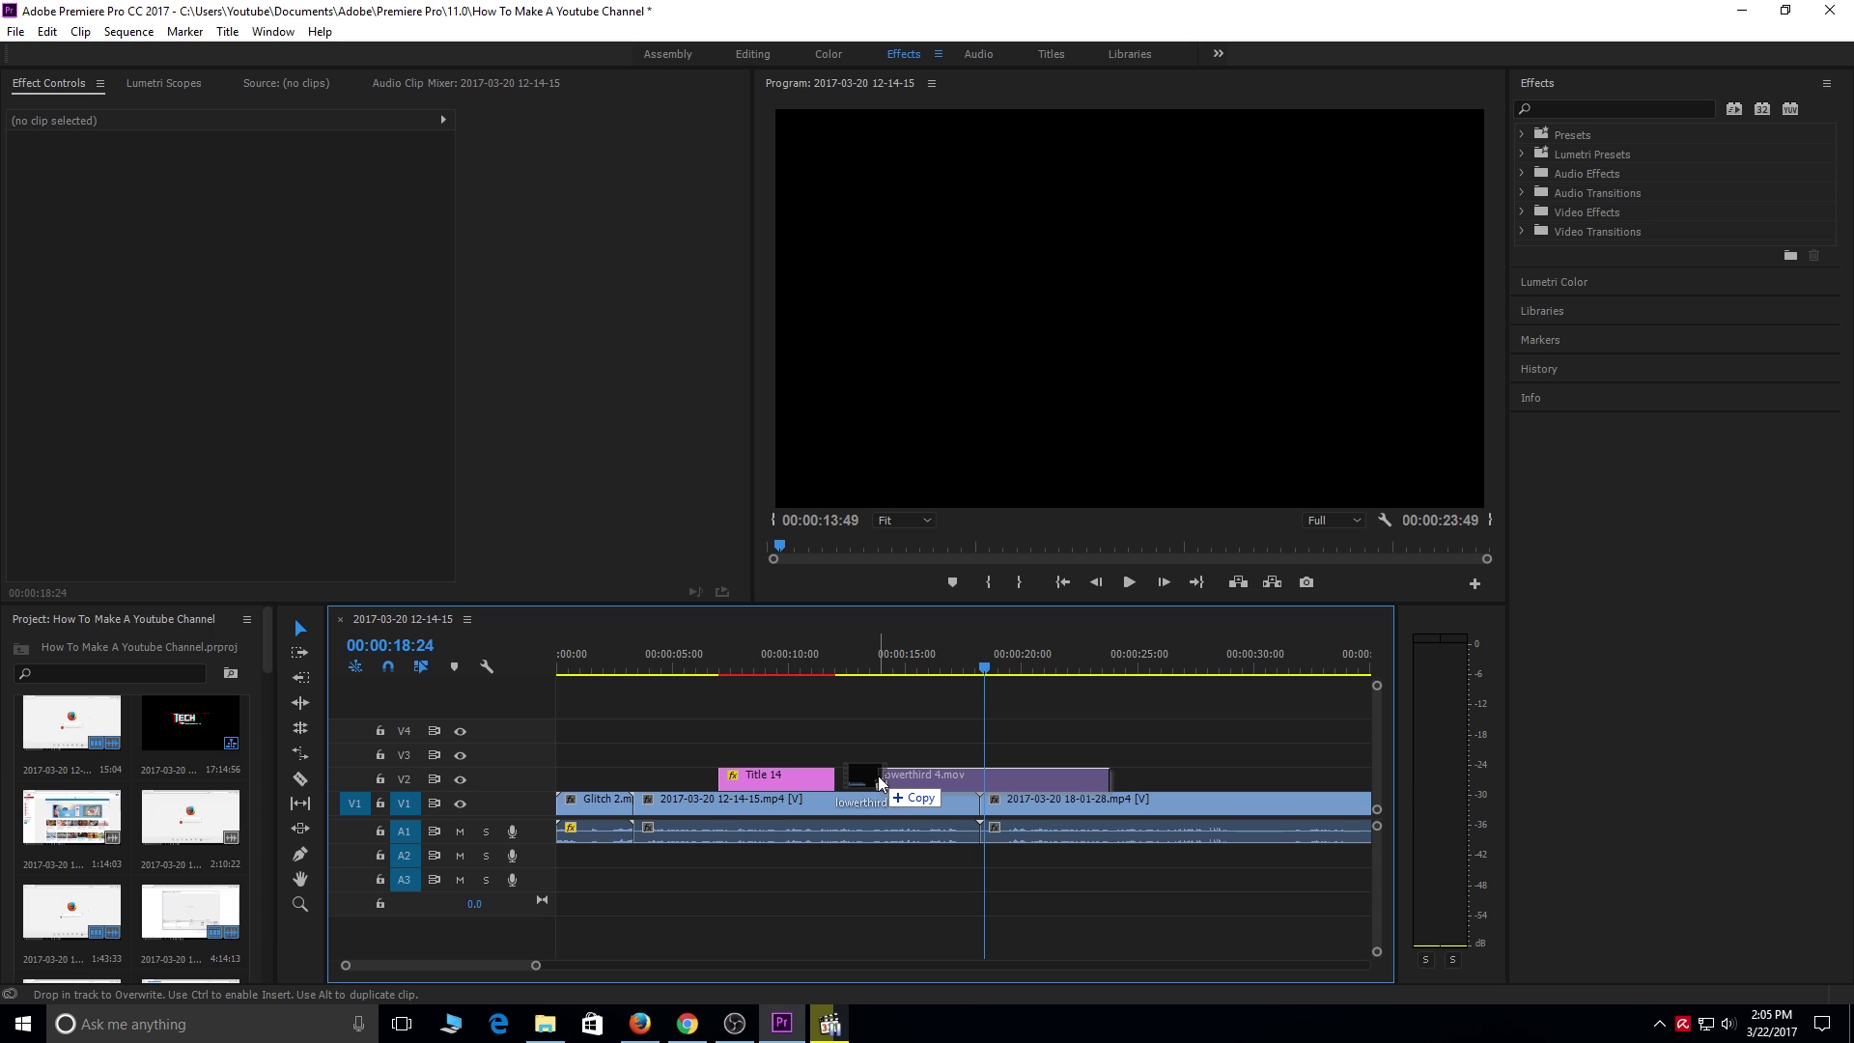
{"action": "left_click_drag", "start_coordinate": [879, 783], "coordinate": [869, 783]}
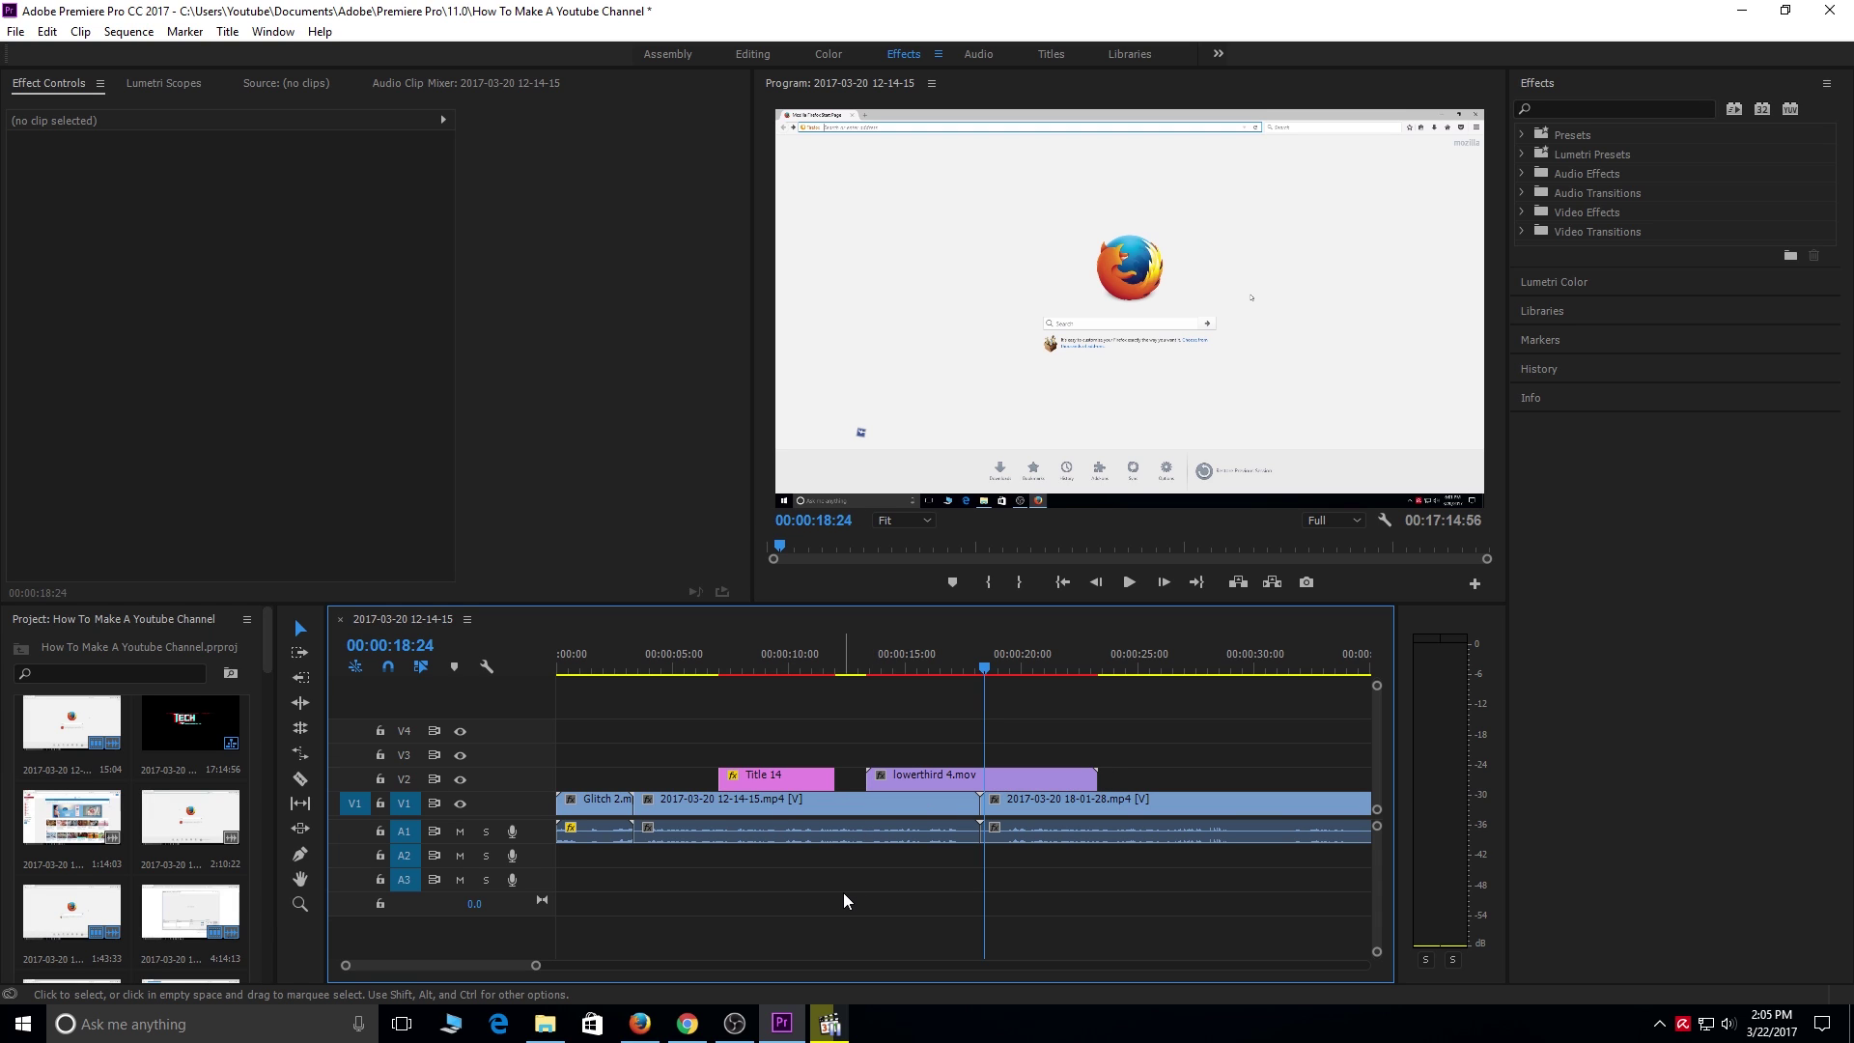
{"action": "left_click_drag", "start_coordinate": [987, 666], "coordinate": [565, 713]}
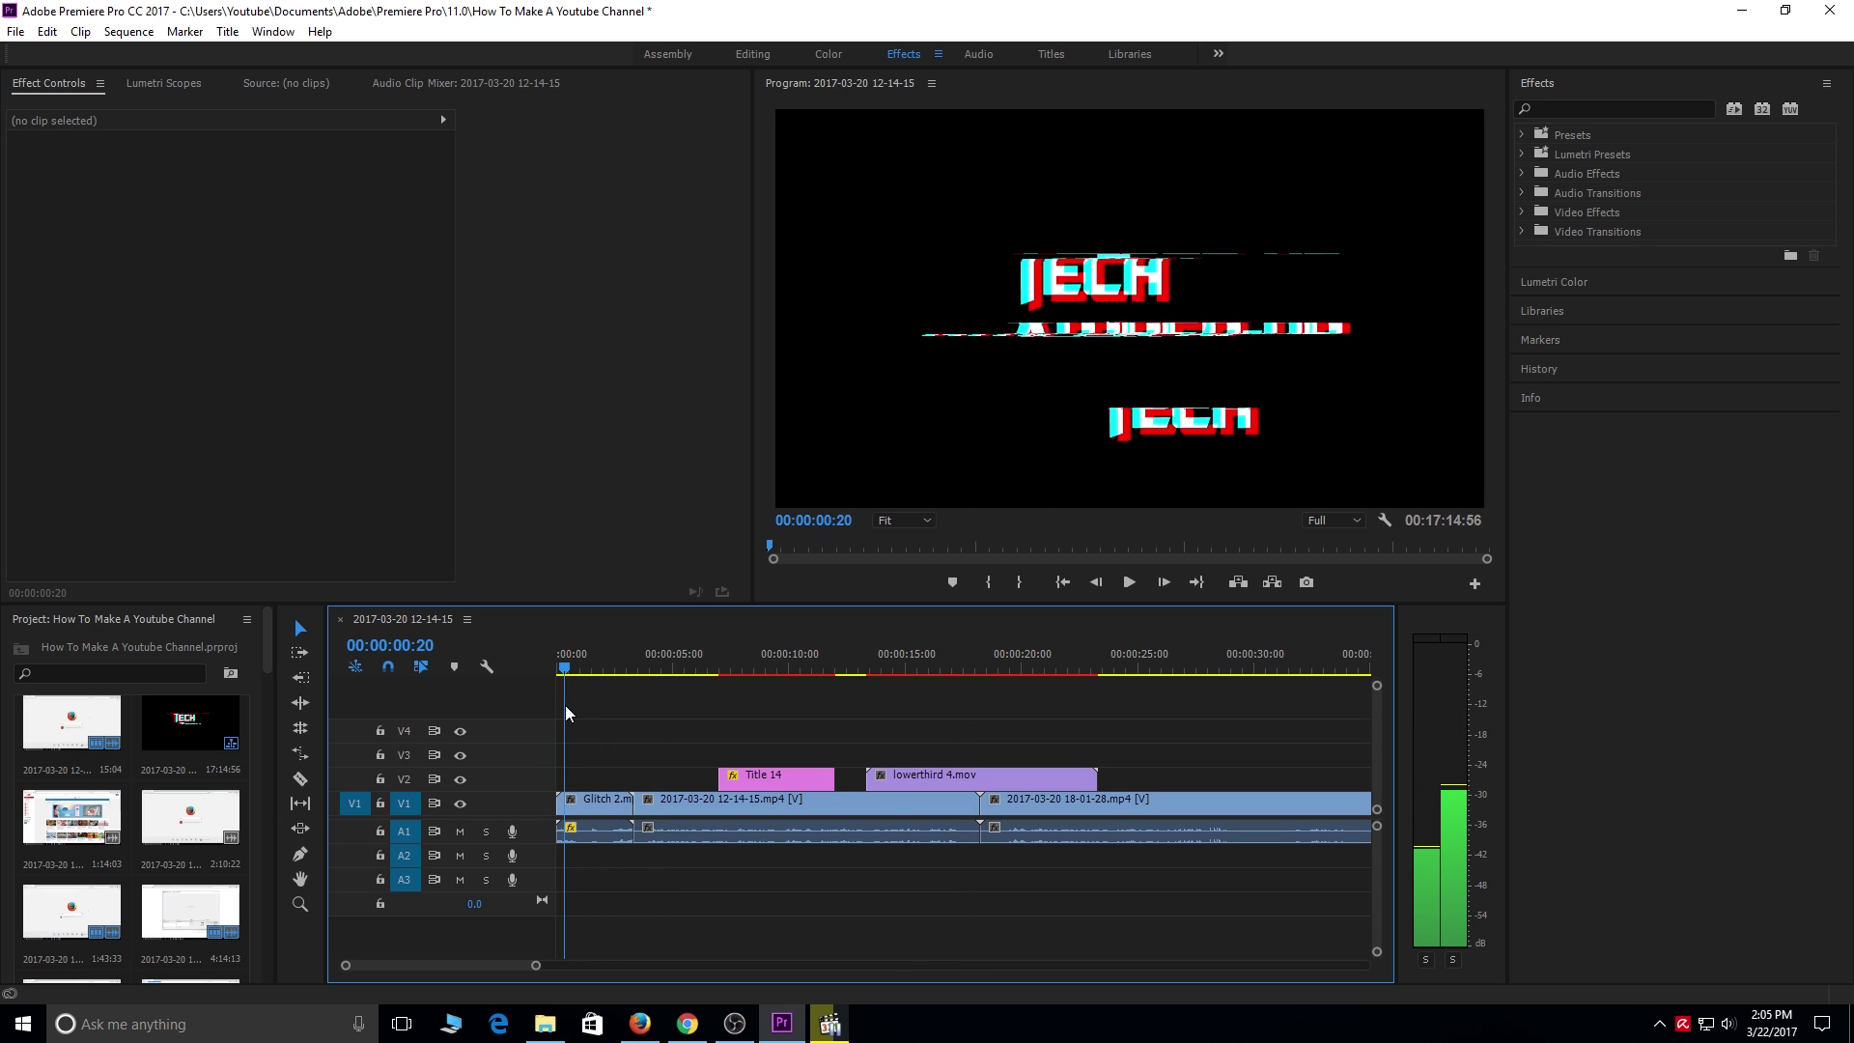
{"action": "key", "text": "space"}
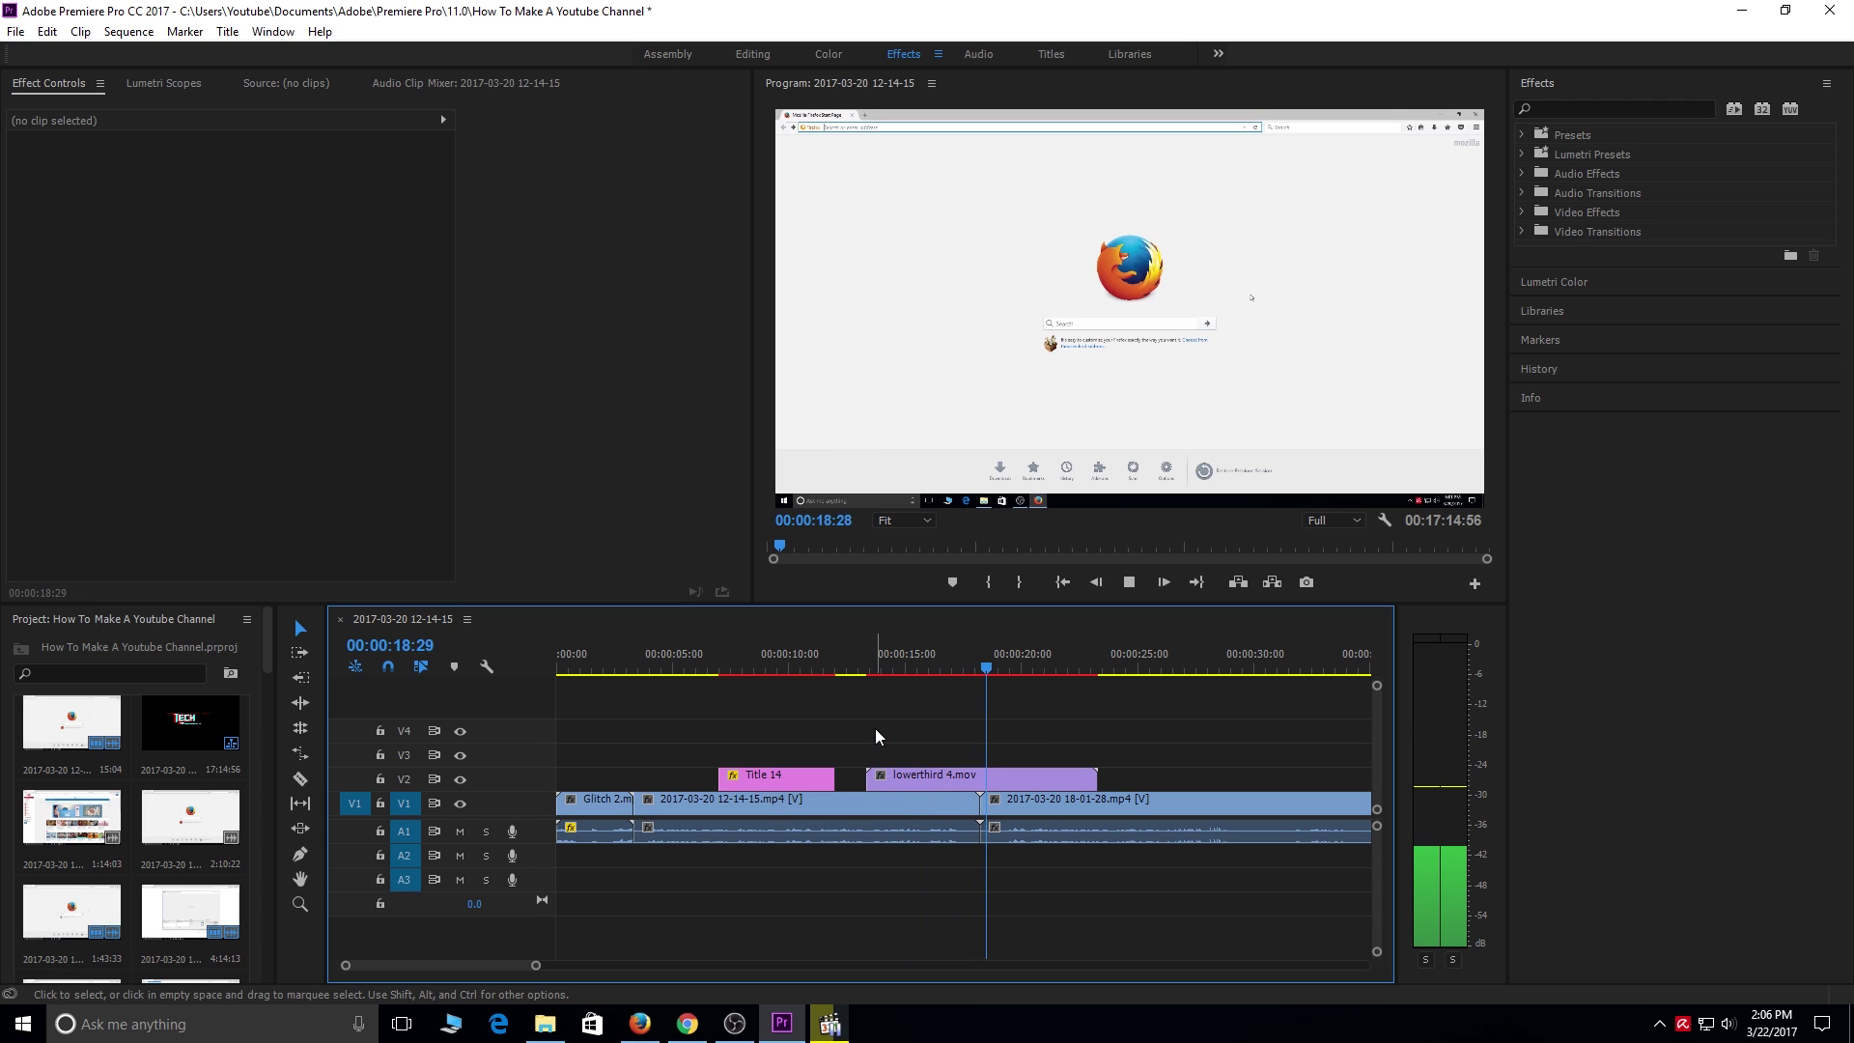
{"action": "key", "text": "space"}
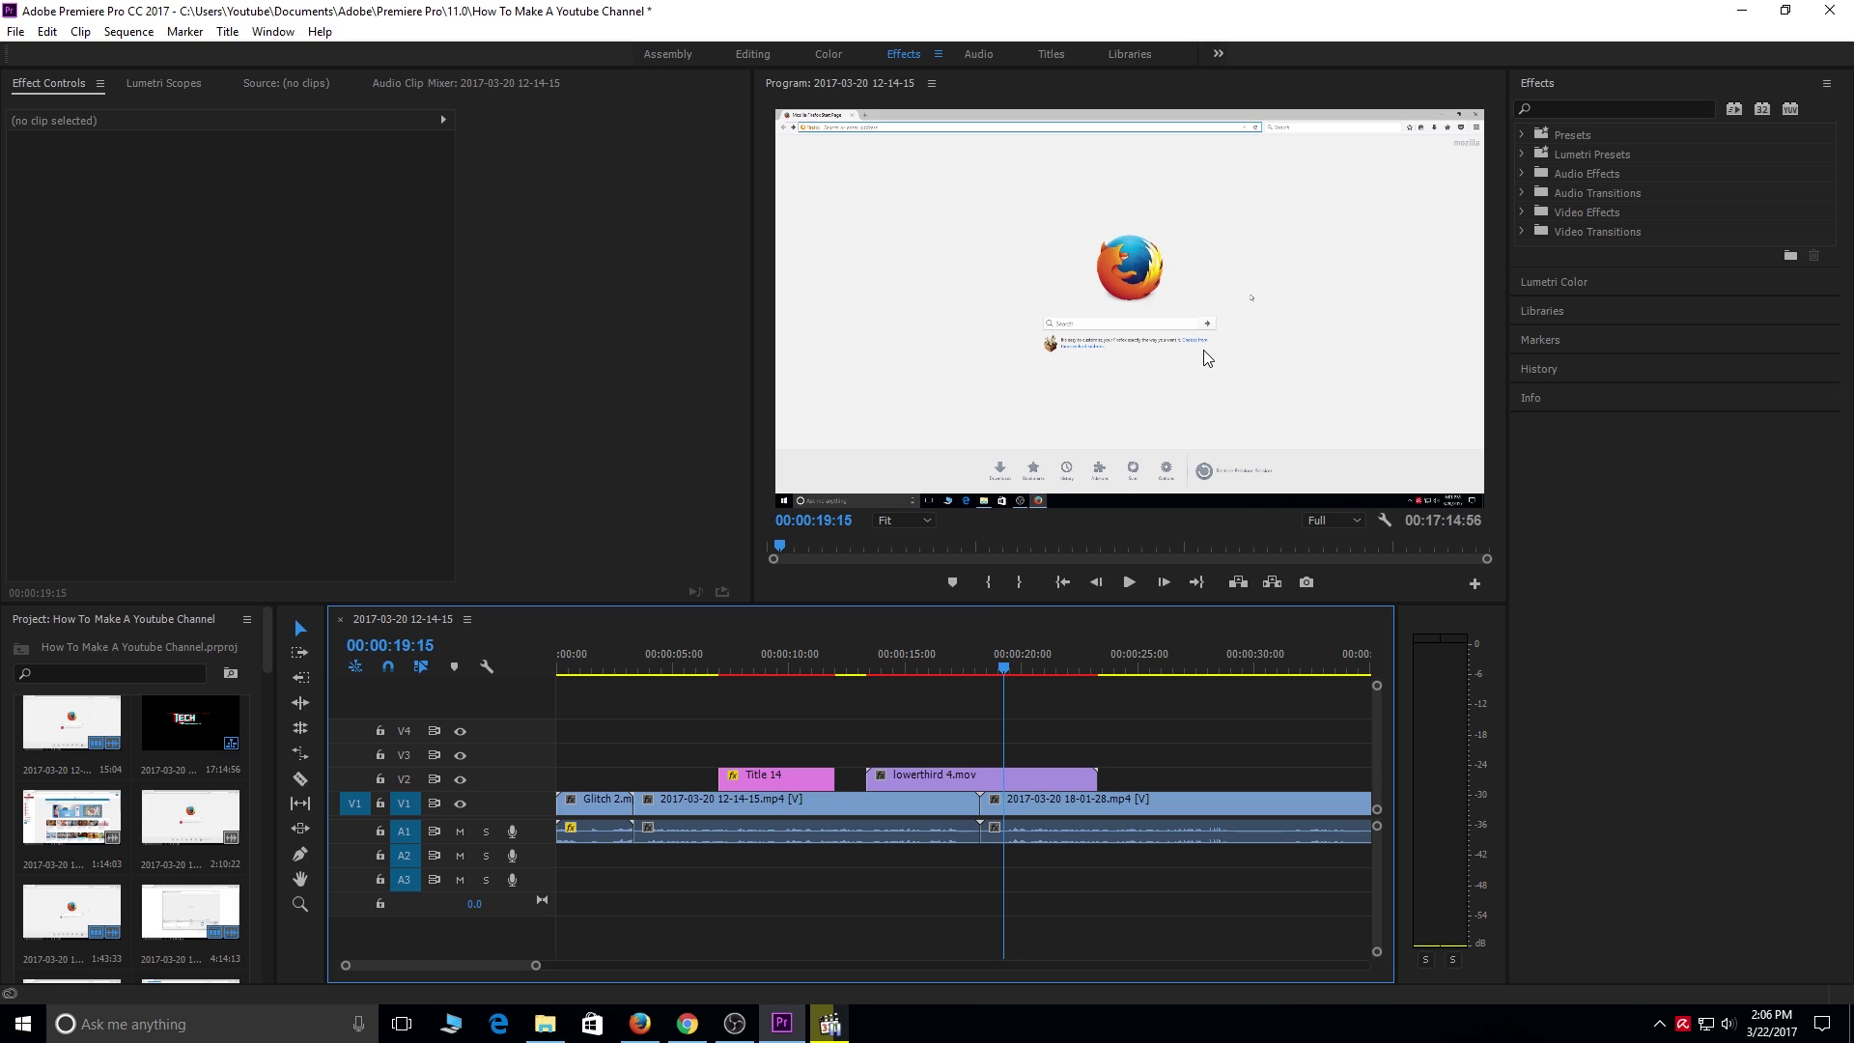